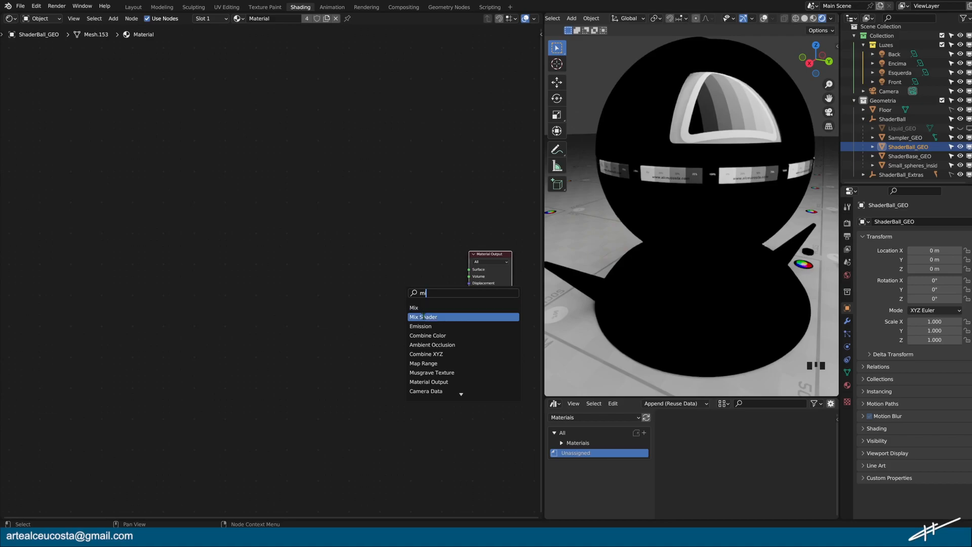
# Add a Mix Shader node, connect it to the Material Output's Surface input, and set its Fac to 0.2.
pyautogui.click(429, 278)
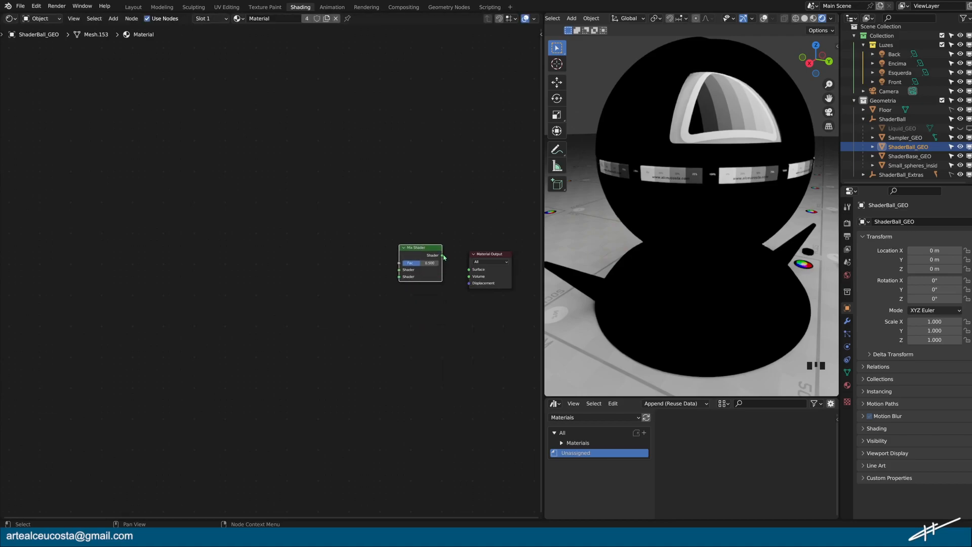
pyautogui.moveTo(442, 255); pyautogui.dragTo(469, 269)
pyautogui.moveTo(375, 337); pyautogui.dragTo(431, 369, button='middle')
pyautogui.click(474, 301)
pyautogui.write('0.')
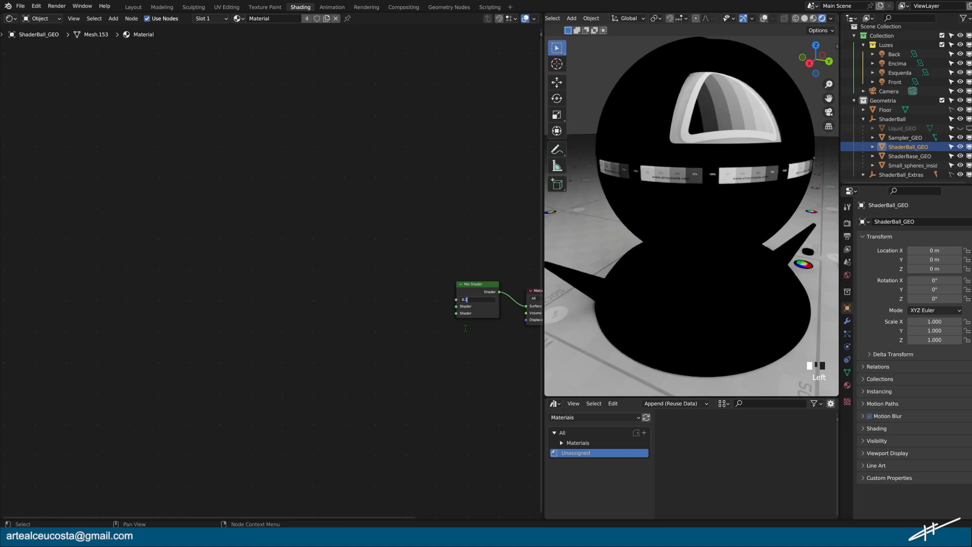
pyautogui.press('Return')
# Add a Subsurface Scattering node and connect its output to the Mix Shader's first Shader input.
pyautogui.moveTo(397, 299); pyautogui.dragTo(412, 305, button='middle')
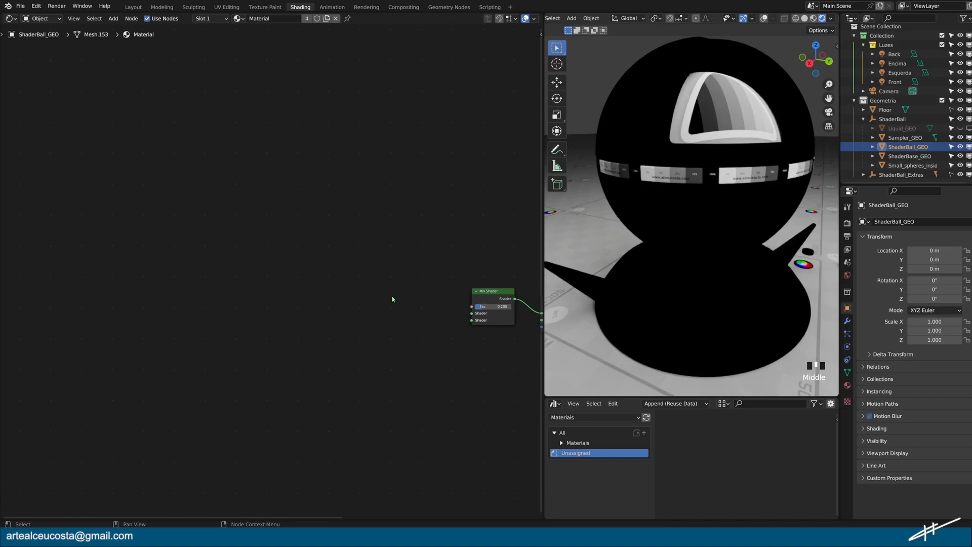
pyautogui.hotkey('shift', 'a')
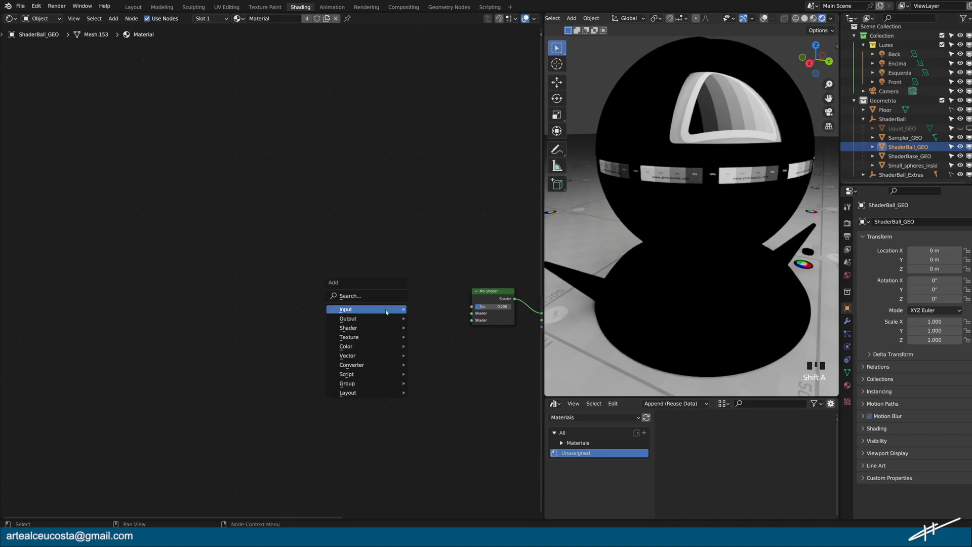
pyautogui.moveTo(386, 328)
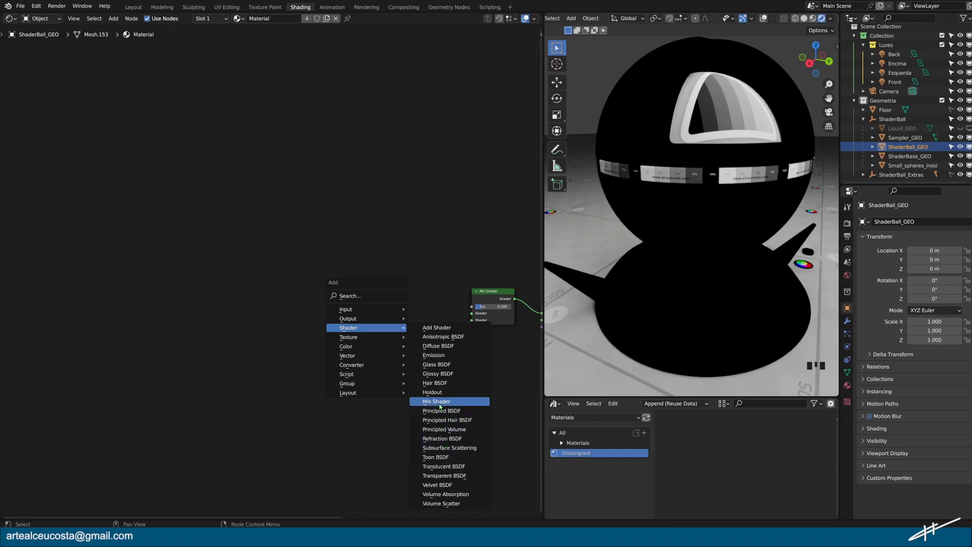
pyautogui.click(454, 447)
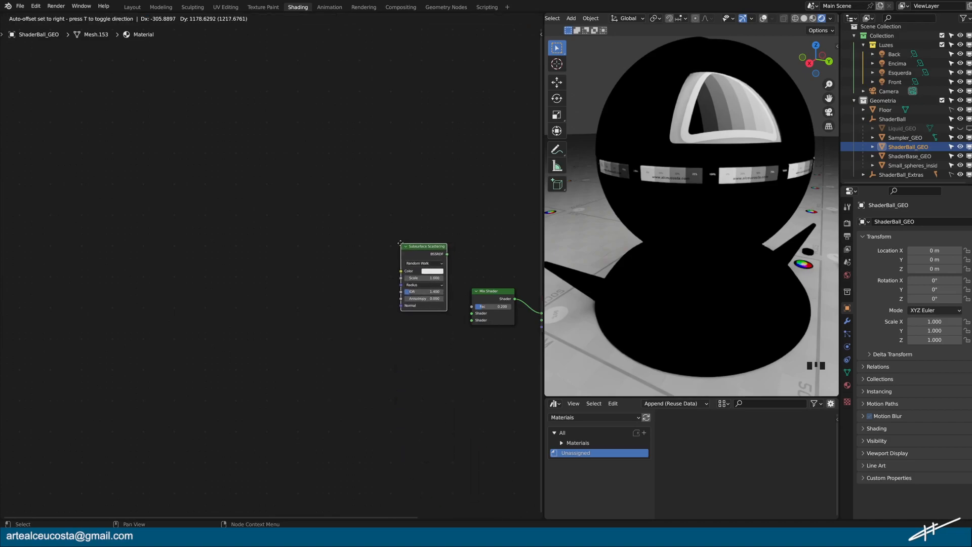
pyautogui.click(402, 244)
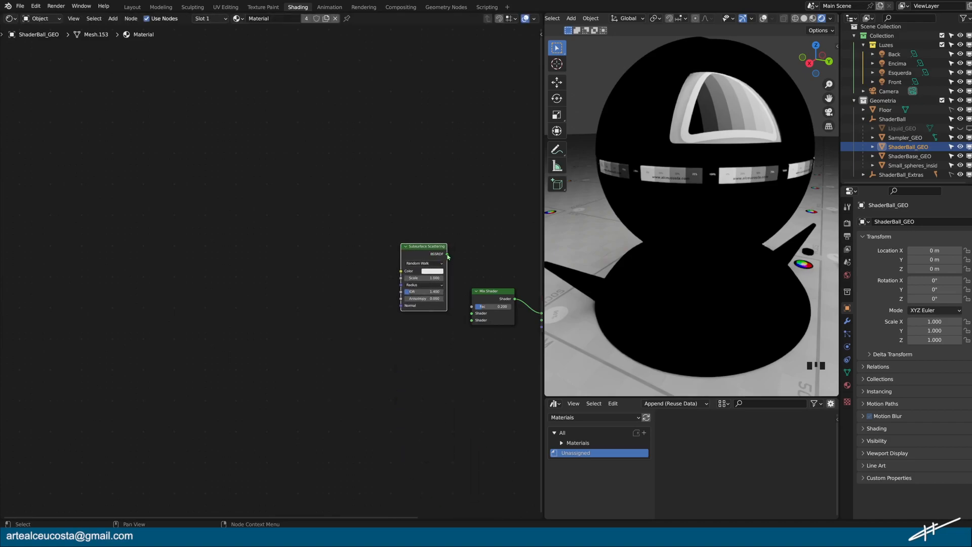
pyautogui.moveTo(448, 255); pyautogui.dragTo(472, 317)
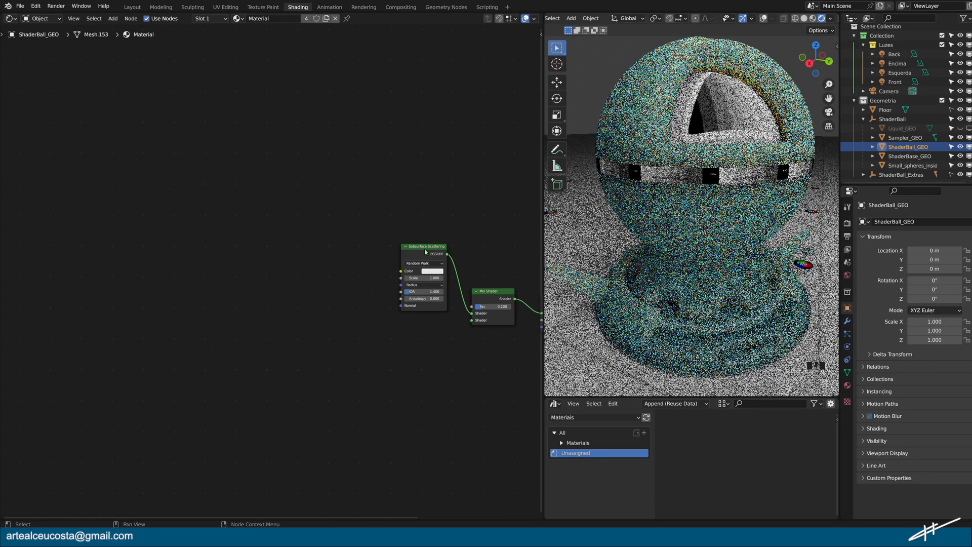
pyautogui.moveTo(431, 252); pyautogui.dragTo(435, 249)
# Set the Subsurface Scattering node's method to Christensen-Burley.
pyautogui.click(443, 265)
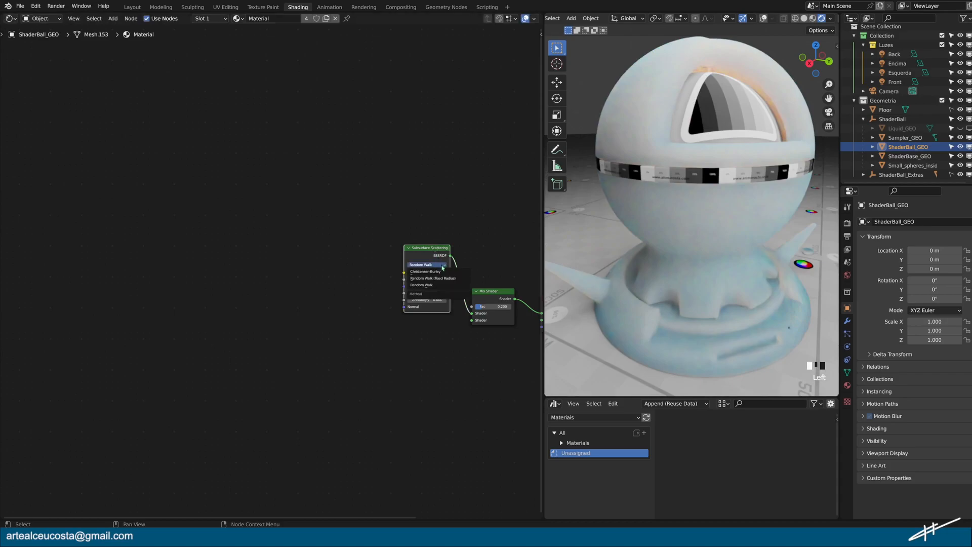
pyautogui.click(434, 272)
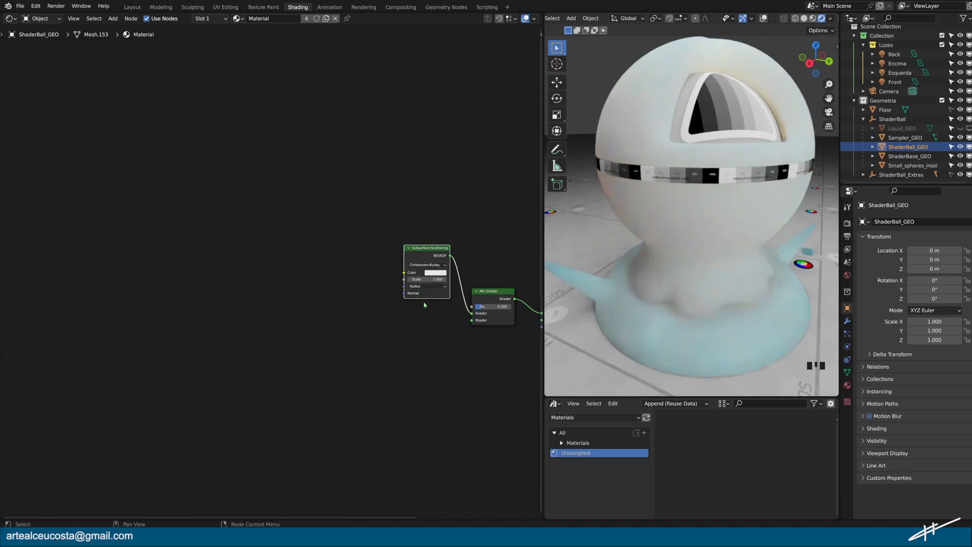
pyautogui.click(414, 349)
# Duplicate the Mix Shader below the Subsurface Scattering node and connect the copy to the original's second Shader input.
pyautogui.click(492, 292)
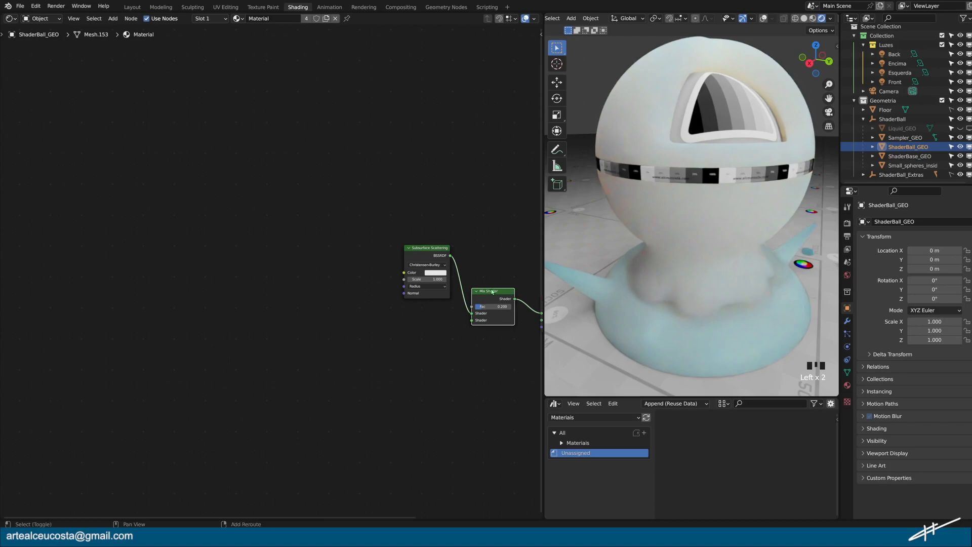
pyautogui.hotkey('shift', 'd')
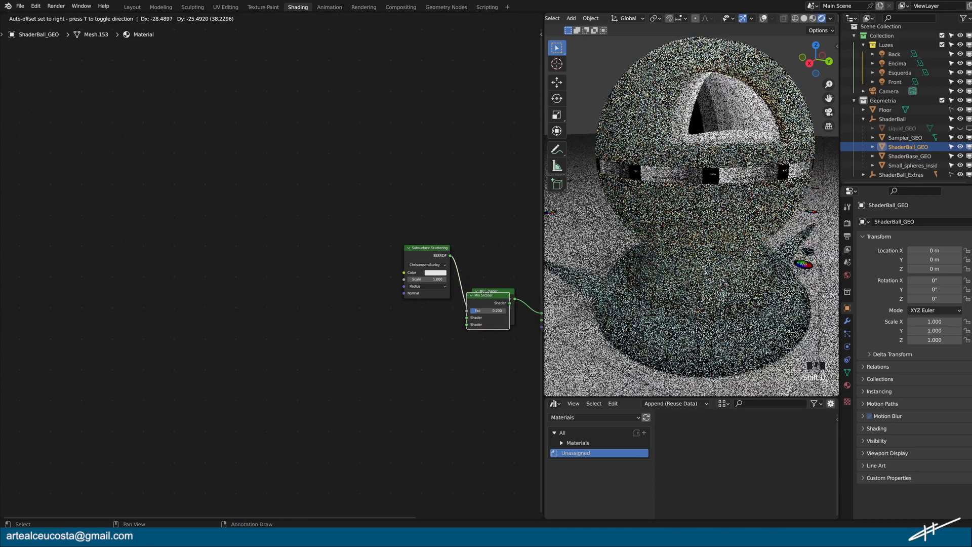
pyautogui.click(447, 345)
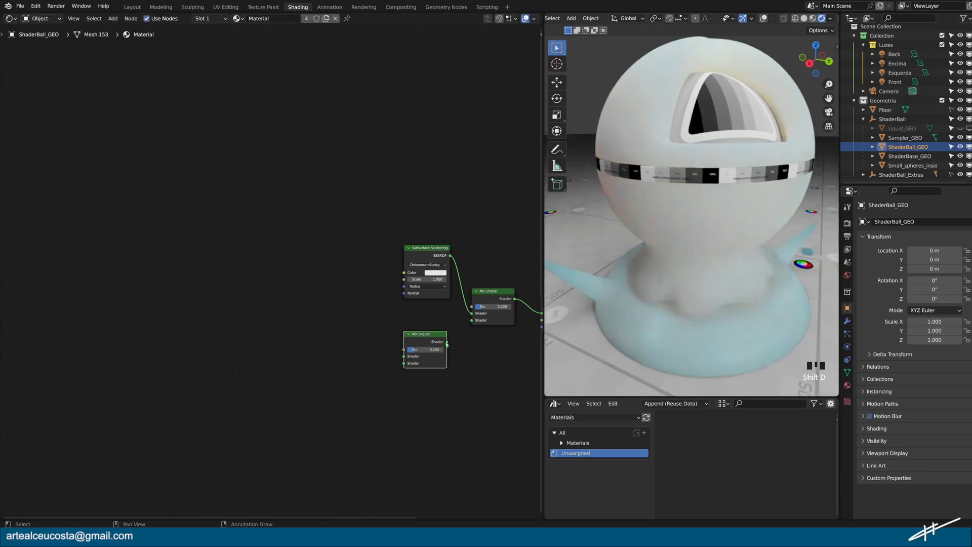
pyautogui.moveTo(447, 343); pyautogui.dragTo(472, 321)
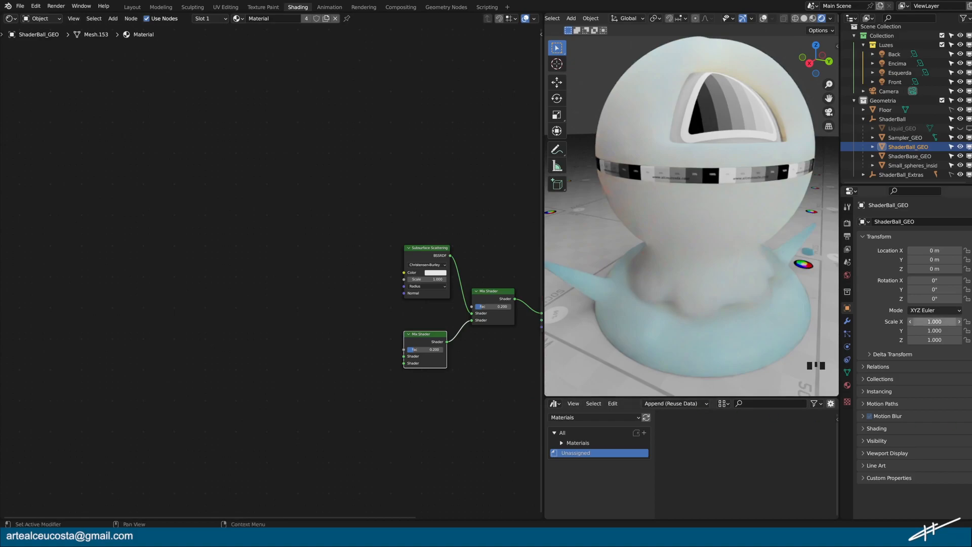
# Add a Glossy BSDF node, connect it to the duplicated Mix Shader's second Shader input, and place it lower beside that node.
pyautogui.click(338, 351)
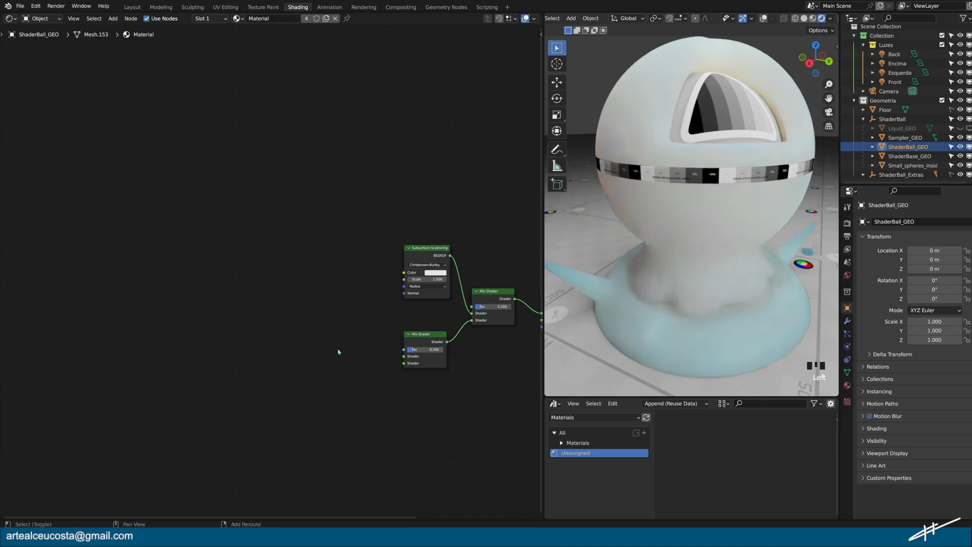
pyautogui.hotkey('shift', 'a')
pyautogui.moveTo(339, 351)
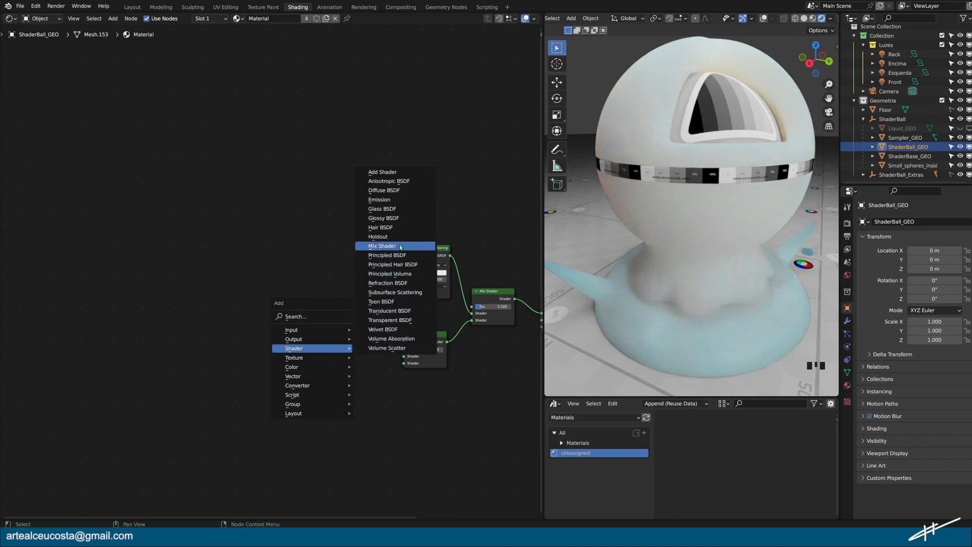
pyautogui.click(394, 219)
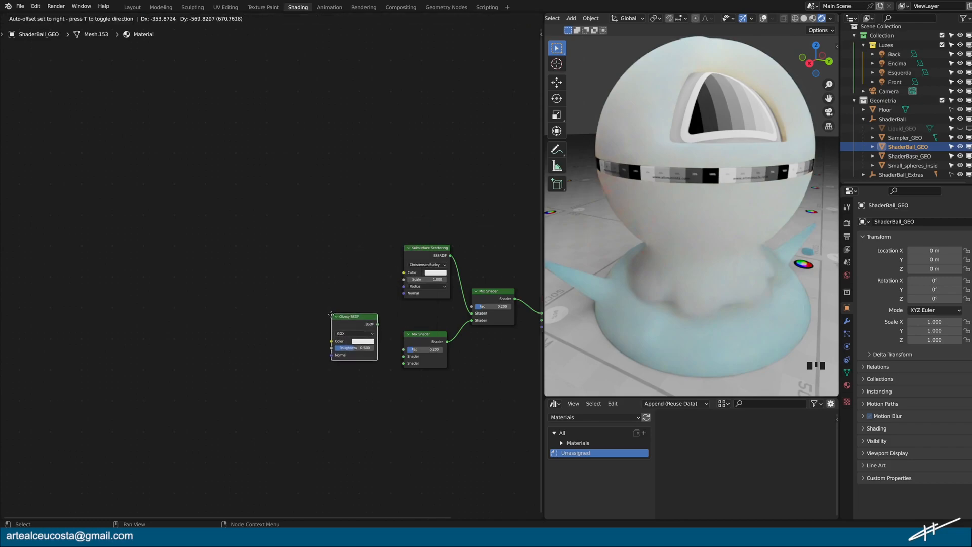
pyautogui.click(335, 330)
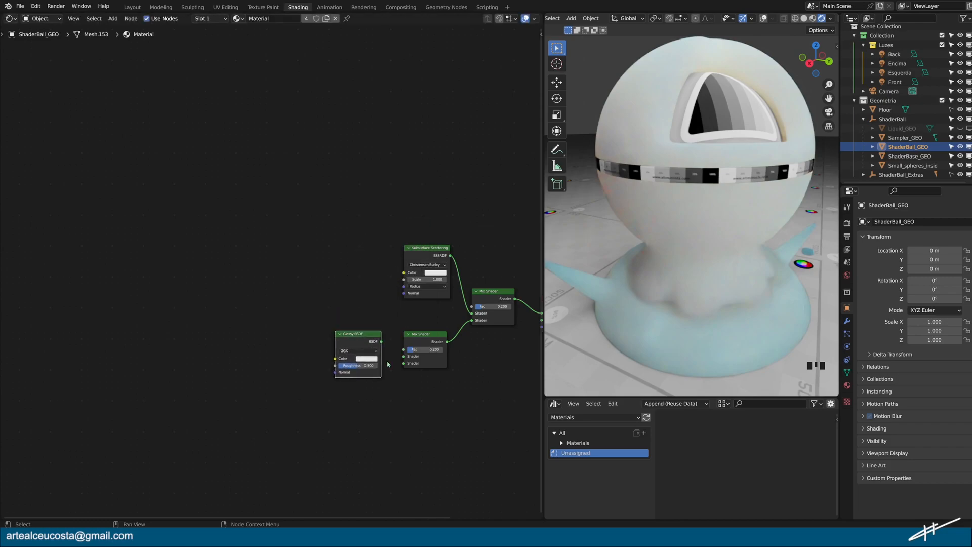
pyautogui.doubleClick(381, 343)
pyautogui.moveTo(382, 343); pyautogui.dragTo(404, 363)
pyautogui.moveTo(360, 340); pyautogui.dragTo(367, 382)
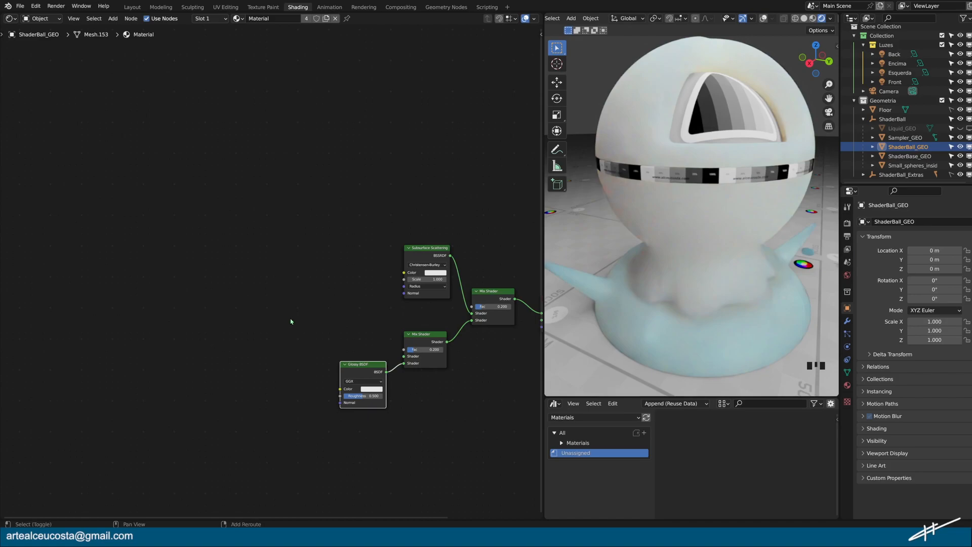
pyautogui.hotkey('shift', 'd')
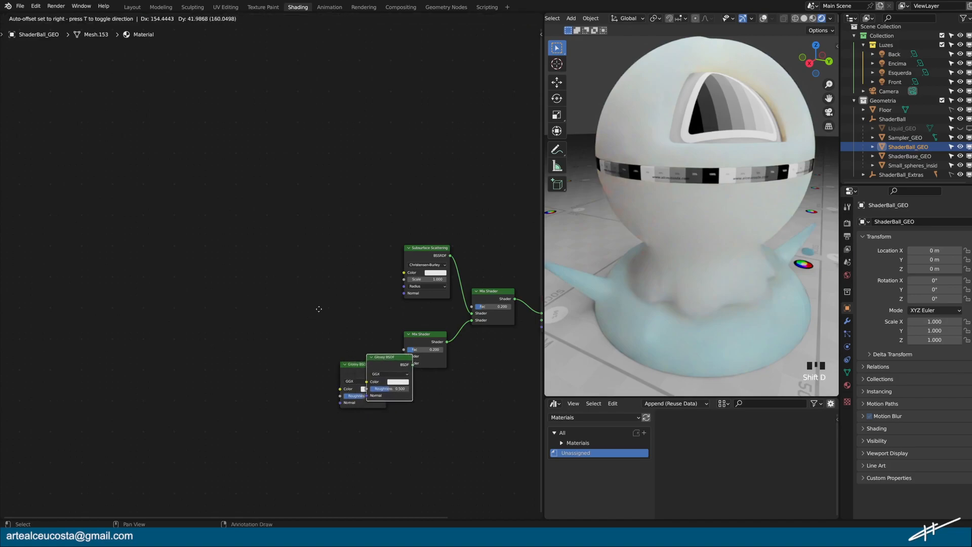
pyautogui.click(273, 263)
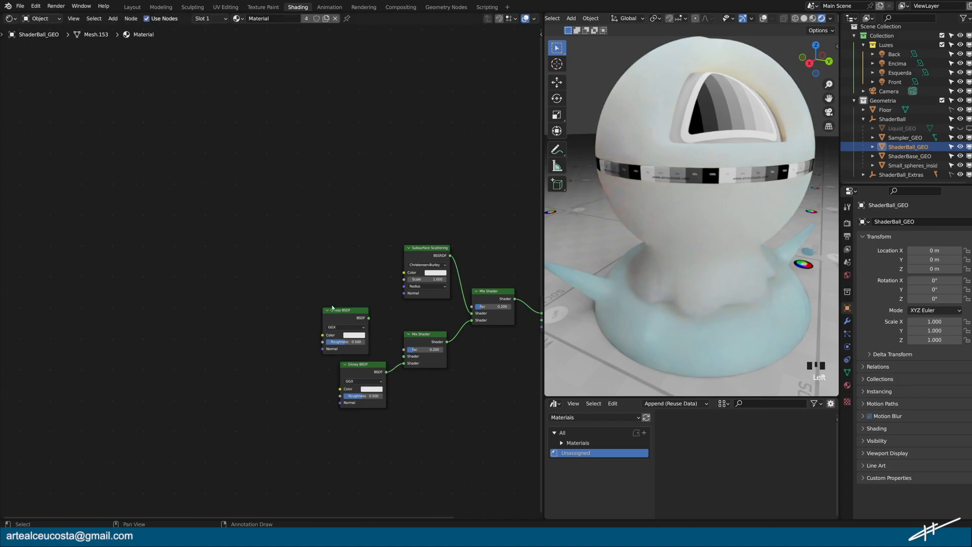
pyautogui.press('x')
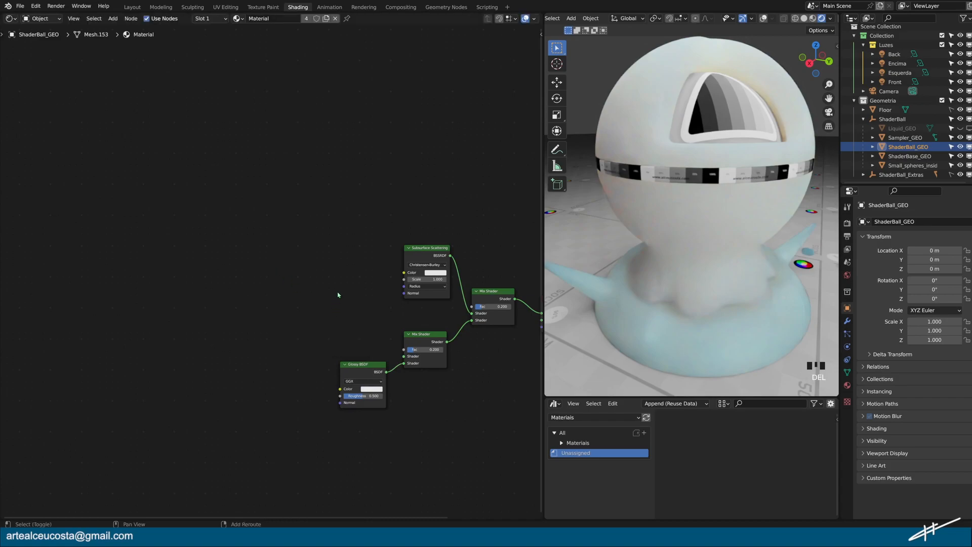
# Add a Diffuse BSDF node above the Glossy BSDF and connect it to the lower Mix Shader's first Shader input.
pyautogui.hotkey('shift', 'a')
pyautogui.moveTo(339, 294)
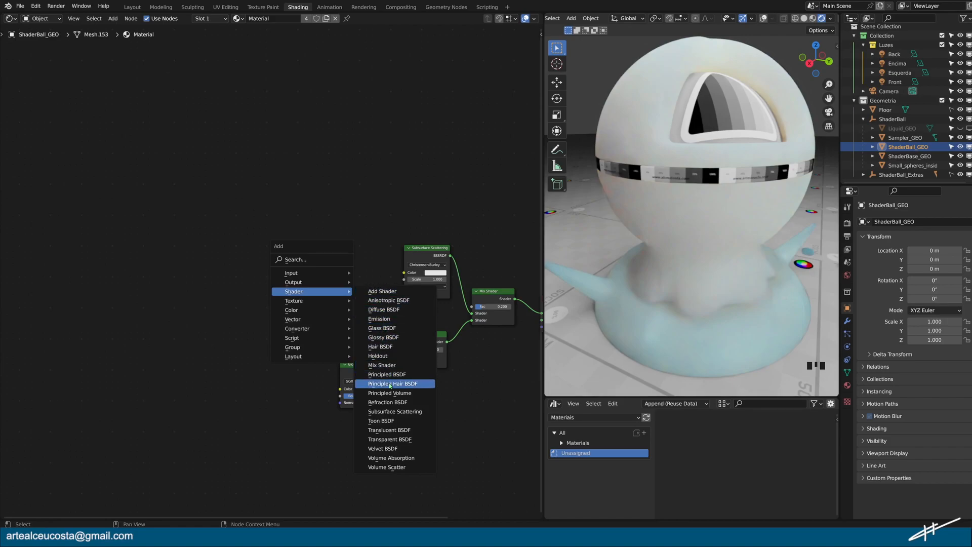
pyautogui.click(393, 310)
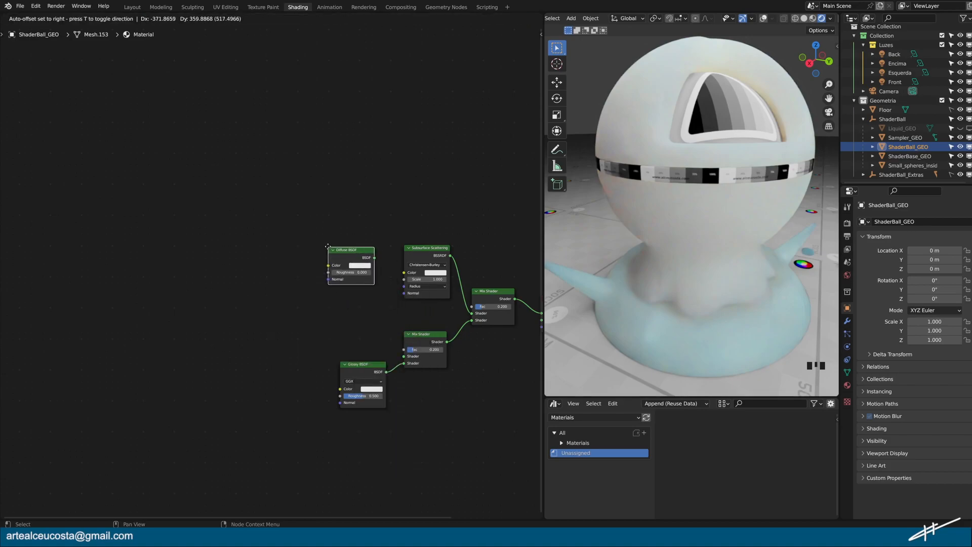
pyautogui.click(331, 294)
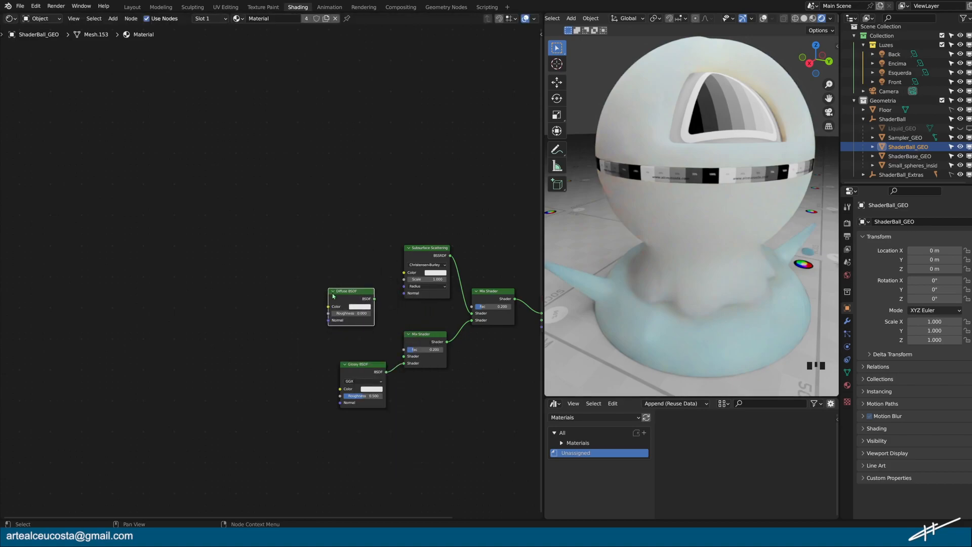
pyautogui.moveTo(375, 299); pyautogui.dragTo(404, 356)
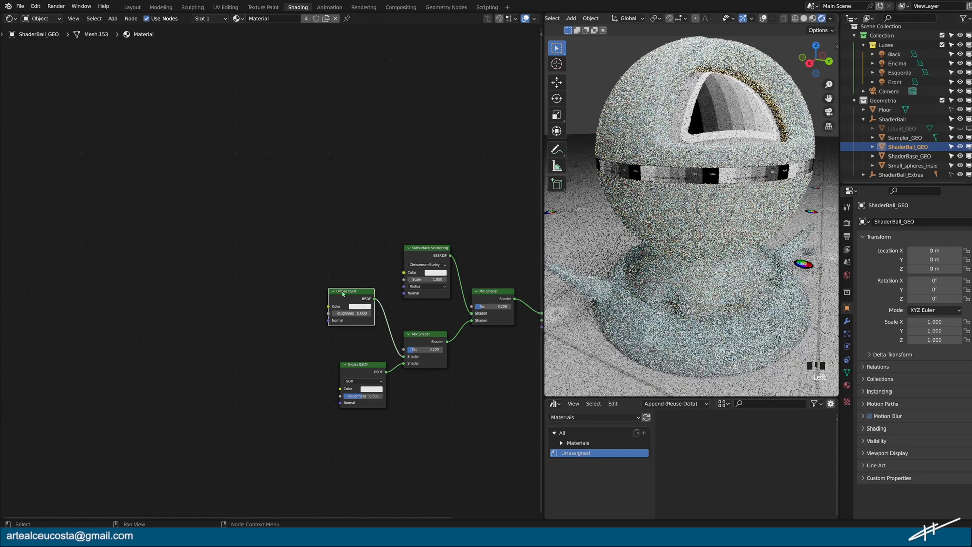
pyautogui.moveTo(343, 294); pyautogui.dragTo(353, 320)
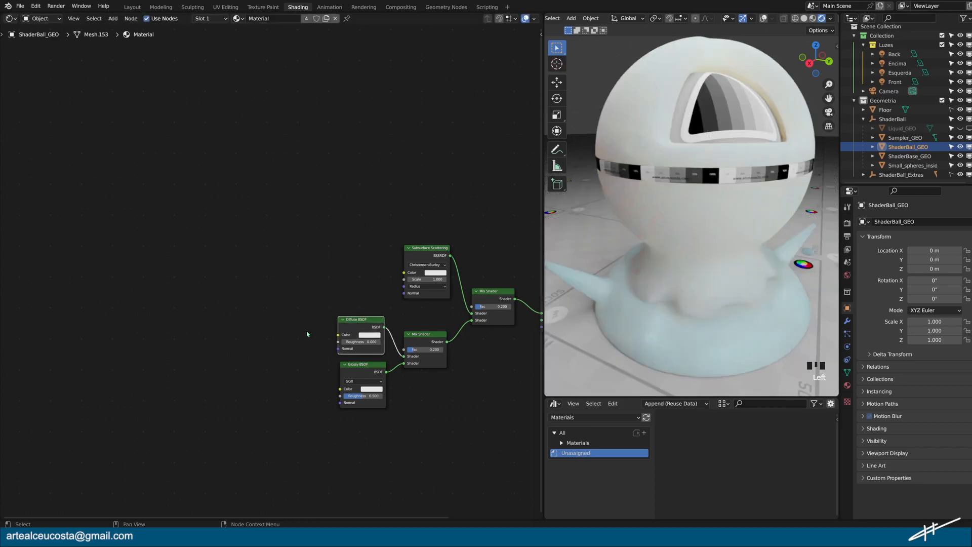
# Set the Roughness of both the Diffuse BSDF and the Glossy BSDF to 0.4.
pyautogui.click(362, 343)
pyautogui.press('BackSpace')
pyautogui.write('.4')
pyautogui.press('Return')
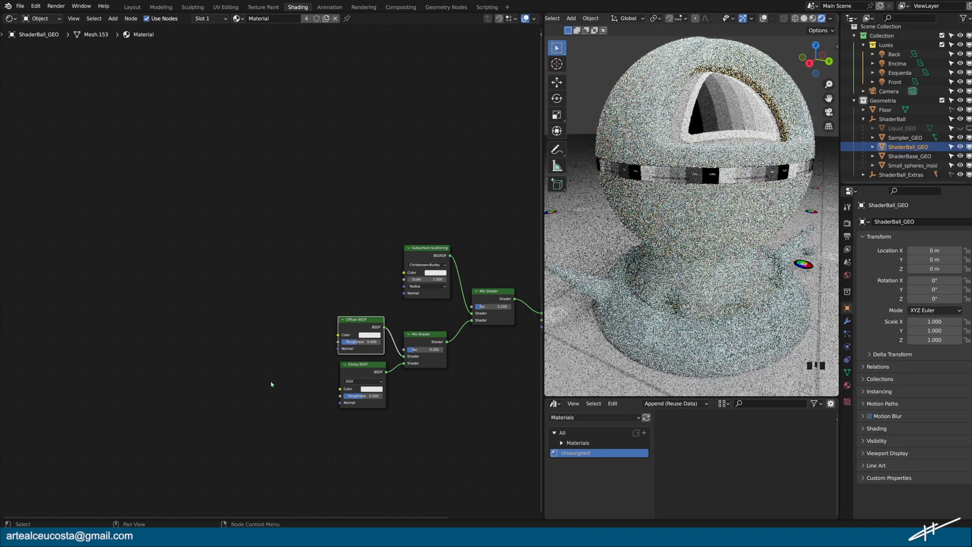
pyautogui.click(358, 396)
pyautogui.press('BackSpace')
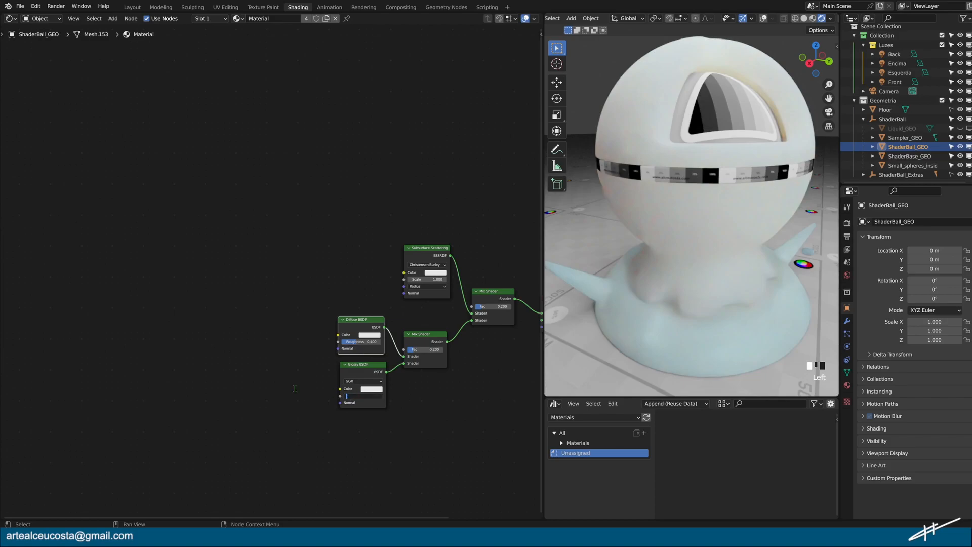
pyautogui.write('.4')
pyautogui.press('Return')
# Add an RGB node and connect its Color output to the Color inputs of the Subsurface Scattering and Diffuse BSDF nodes.
pyautogui.moveTo(262, 366); pyautogui.dragTo(280, 367, button='middle')
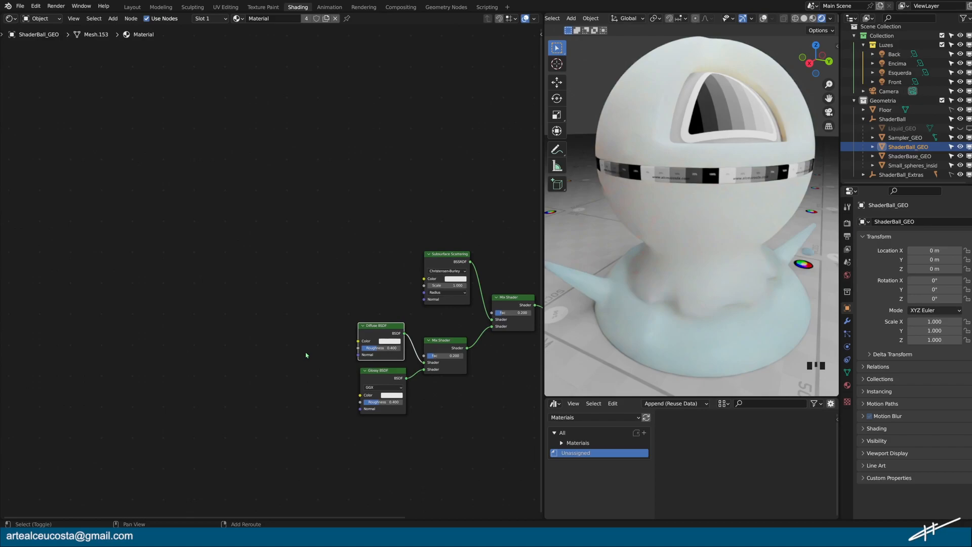
pyautogui.hotkey('shift', 'a')
pyautogui.moveTo(306, 351)
pyautogui.click(297, 320)
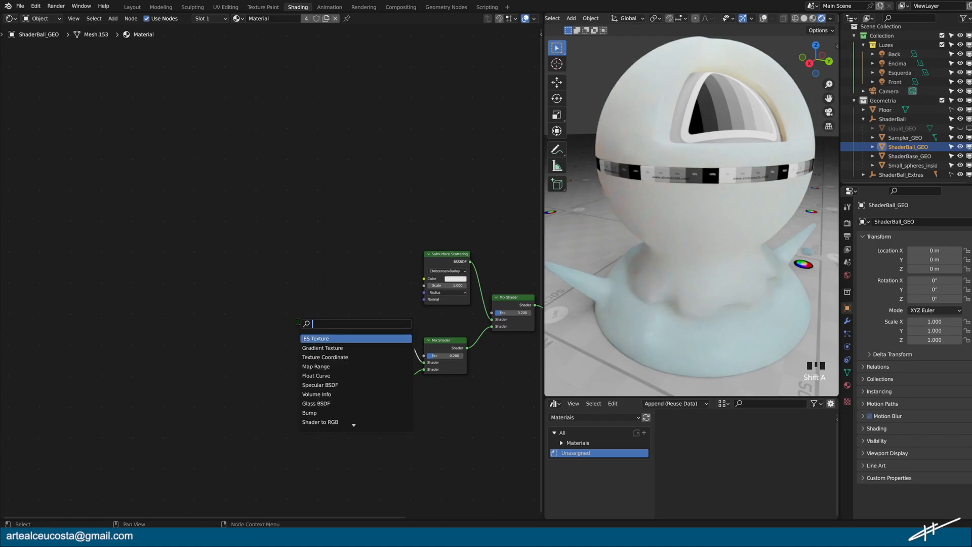
pyautogui.write('rgb')
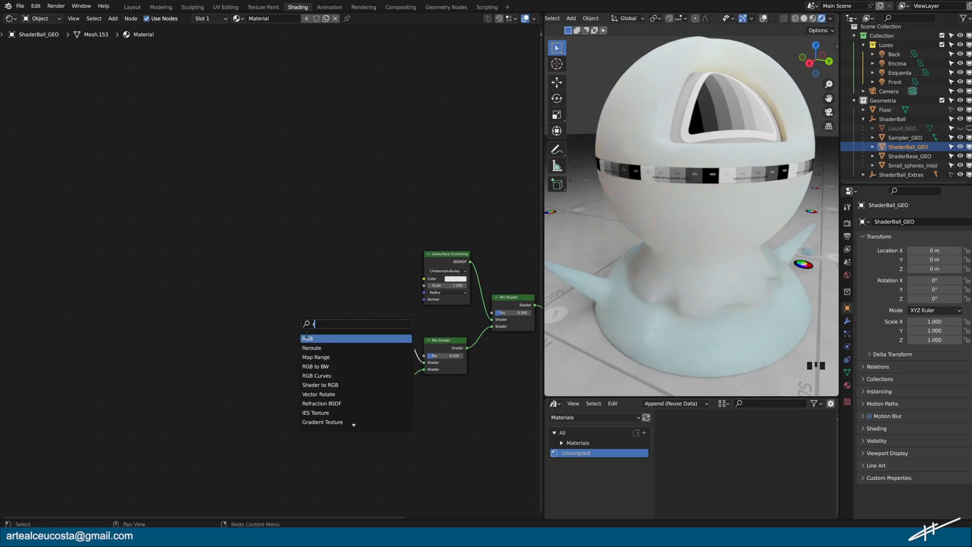
pyautogui.press('Return')
pyautogui.click(310, 274)
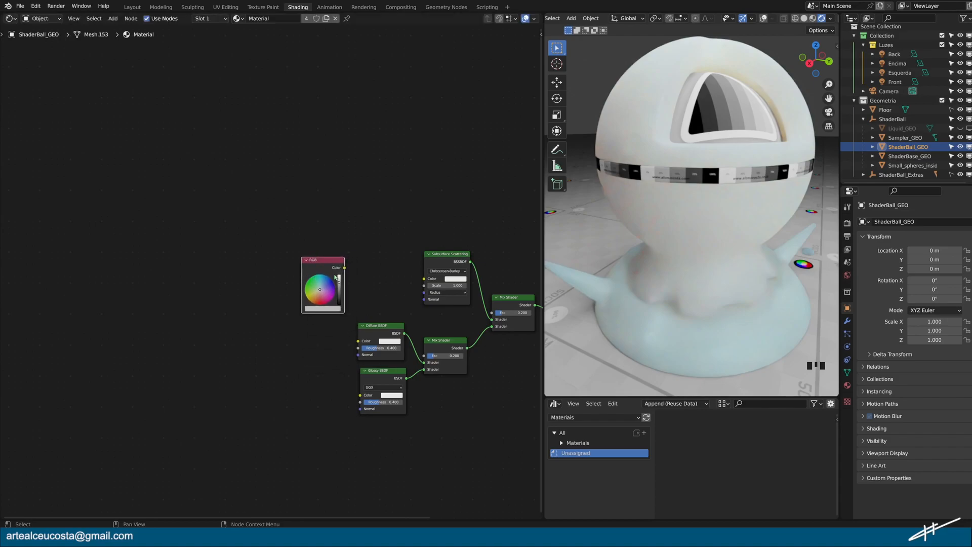
pyautogui.moveTo(345, 267); pyautogui.dragTo(424, 278)
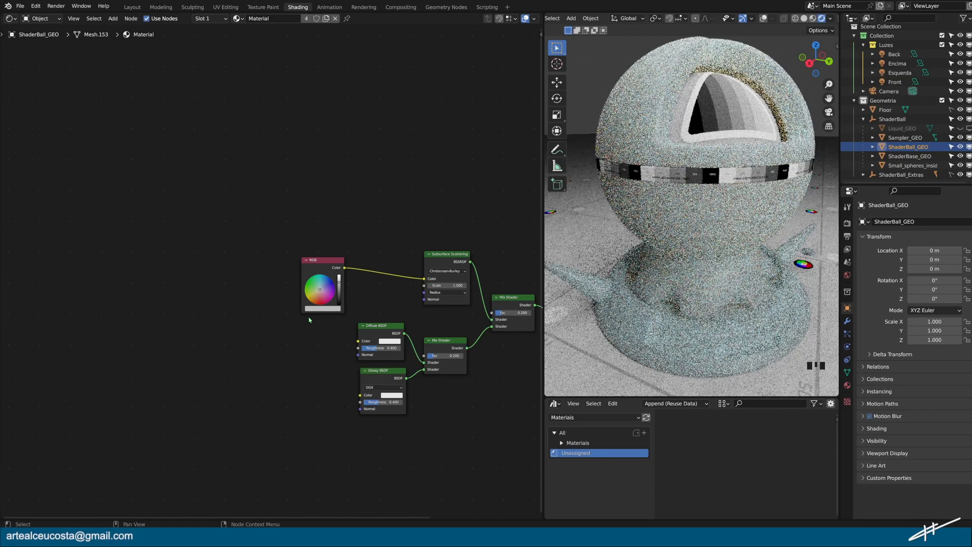
pyautogui.moveTo(345, 267); pyautogui.dragTo(359, 341)
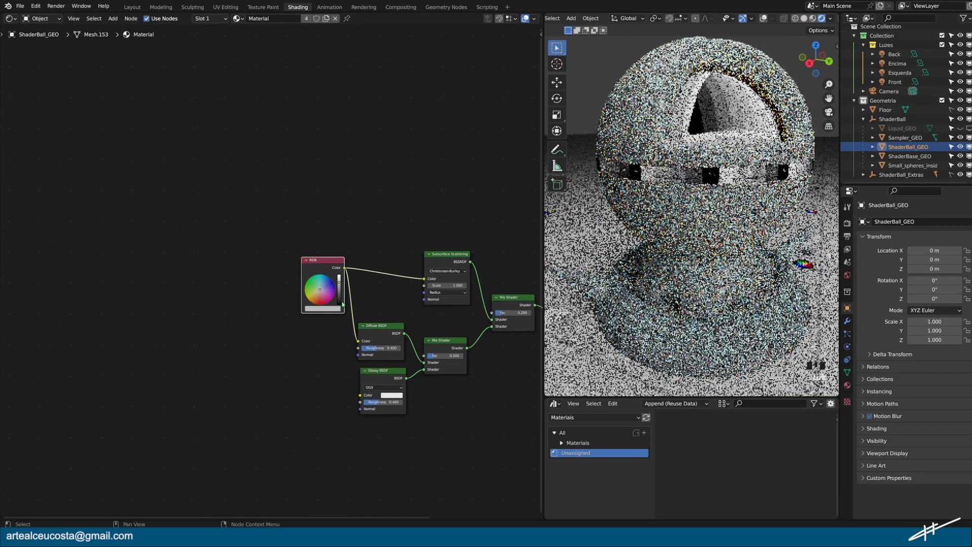
# Connect the RGB node's Color output to the Glossy BSDF and set its colour to beige with Hue 0.109, Saturation 0.477 and Value 0.5.
pyautogui.moveTo(328, 277); pyautogui.dragTo(360, 395)
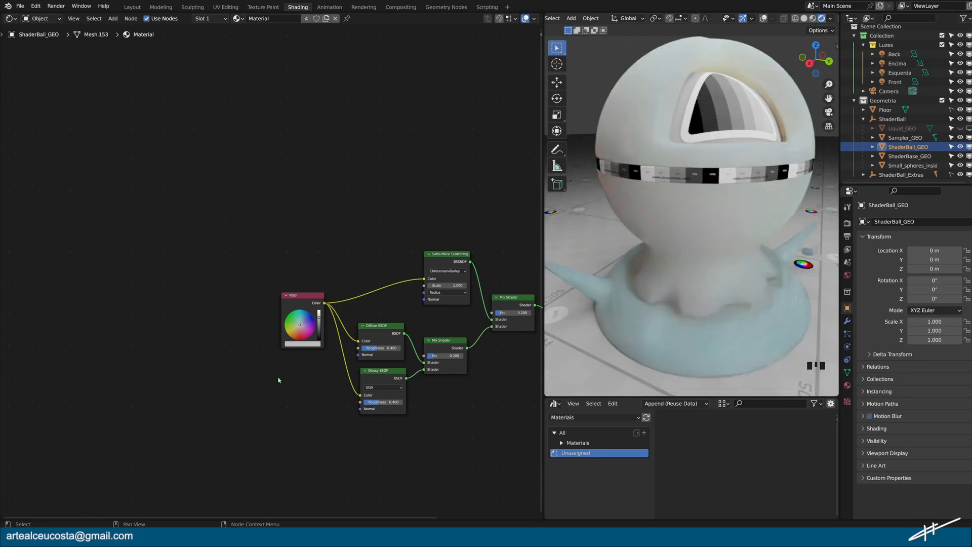
pyautogui.scroll(1, 300, 335)
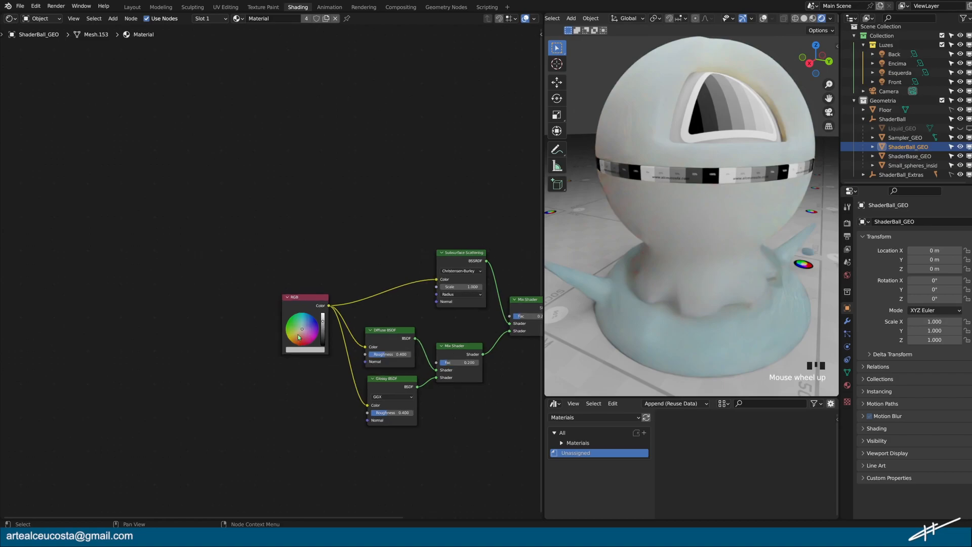
pyautogui.click(310, 349)
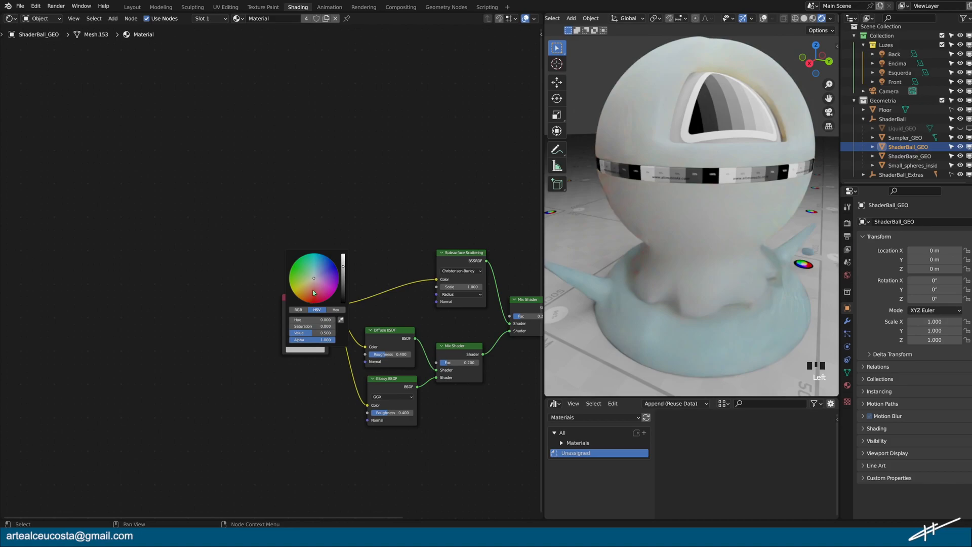
pyautogui.click(313, 282)
pyautogui.moveTo(314, 280); pyautogui.dragTo(309, 283)
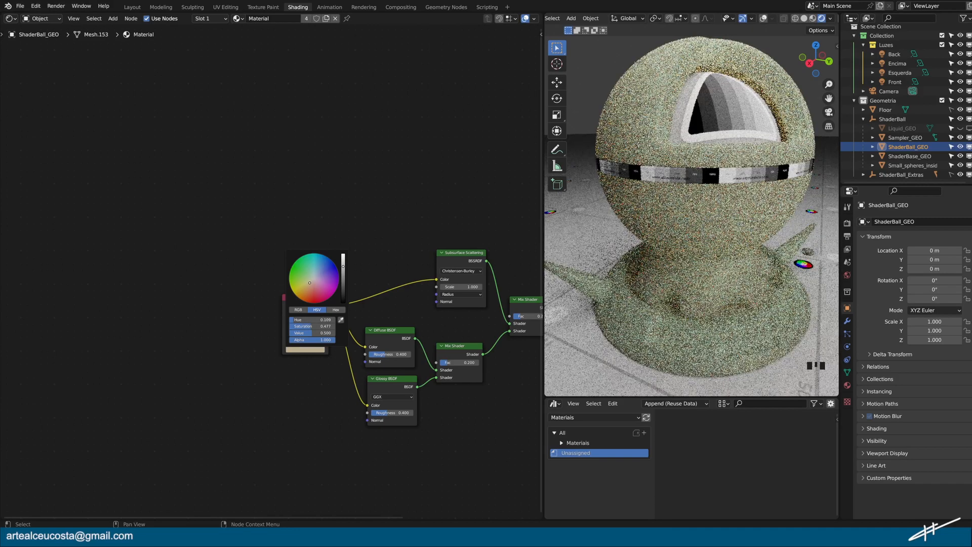
pyautogui.click(251, 427)
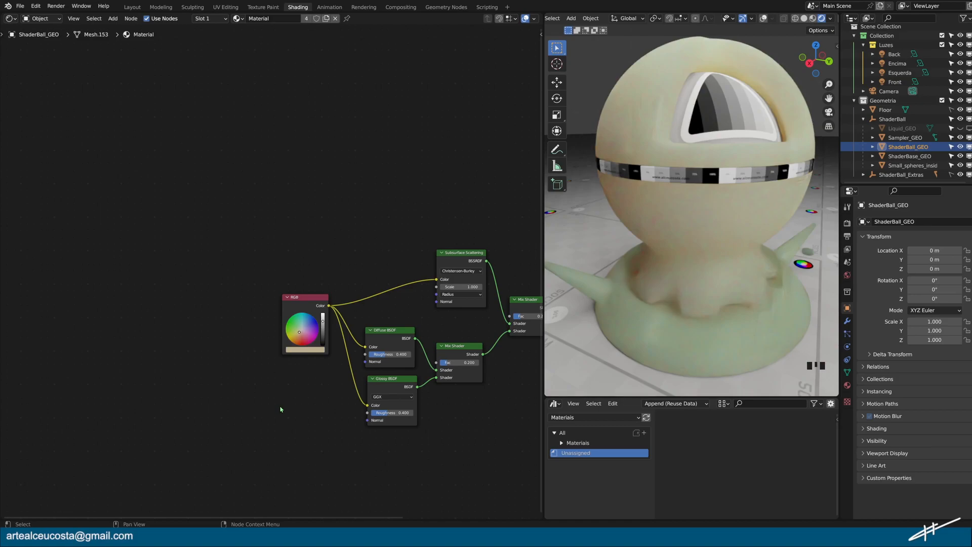
# Rename the shader ball's material as Resina.
pyautogui.moveTo(543, 359); pyautogui.dragTo(529, 360)
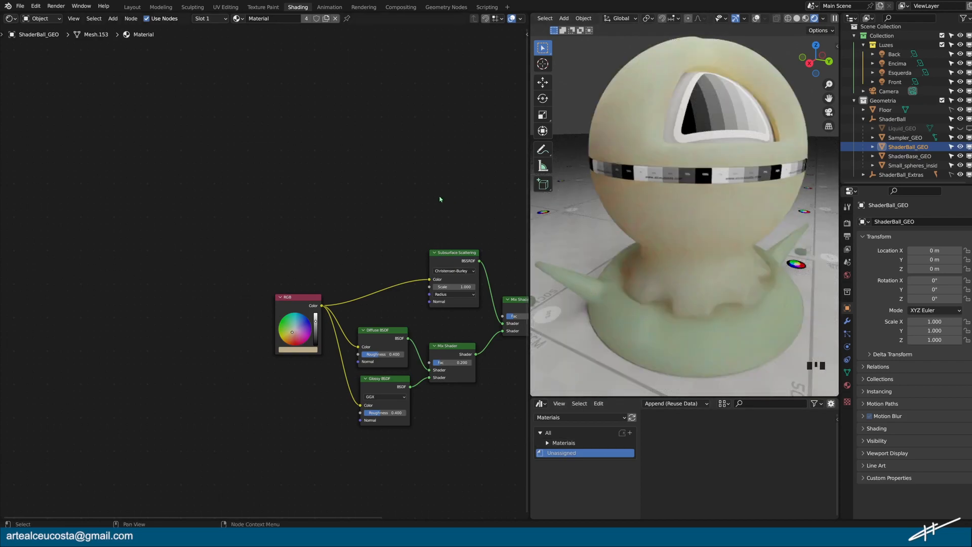
pyautogui.press('Home')
pyautogui.scroll(2, 273, 177)
pyautogui.scroll(1, 280, 178)
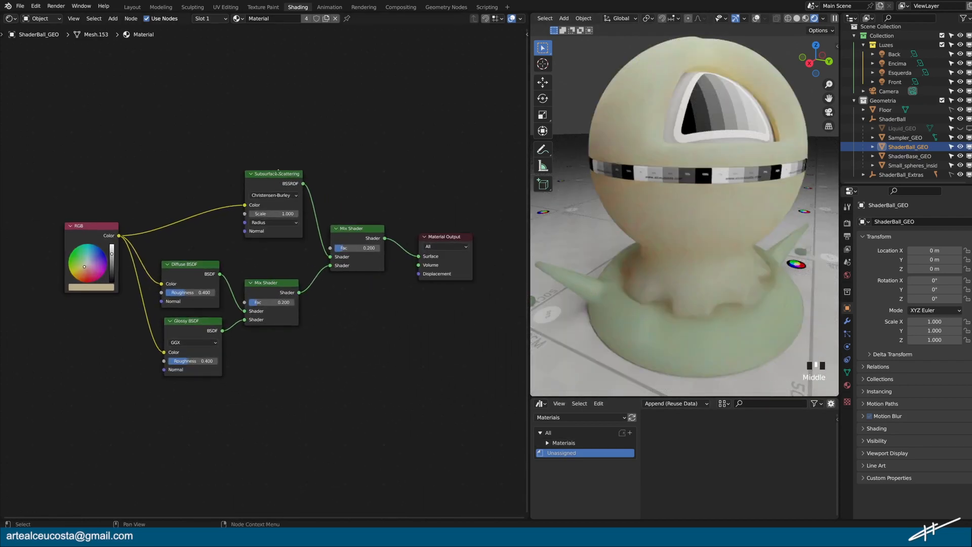
pyautogui.click(233, 86)
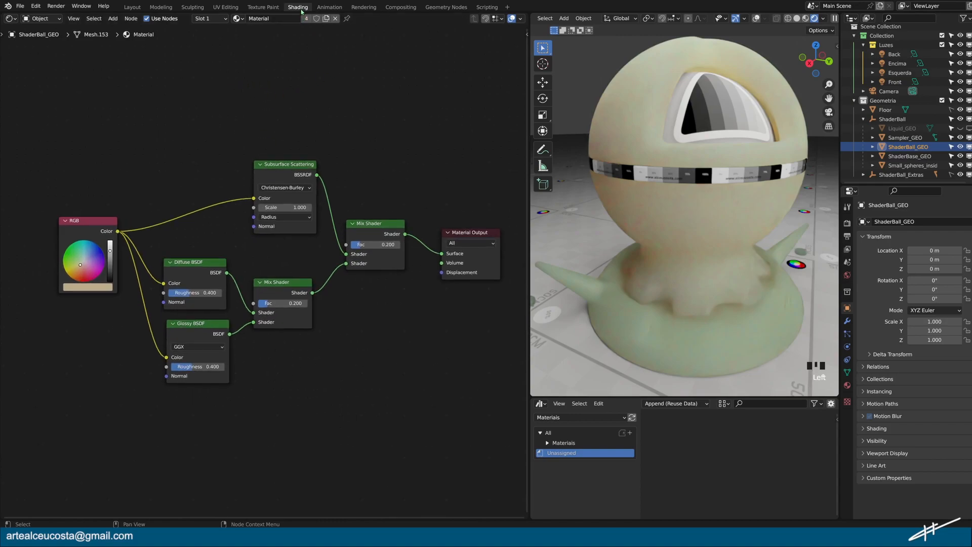
pyautogui.doubleClick(279, 19)
pyautogui.write('R')
pyautogui.write('sina')
pyautogui.press('Return')
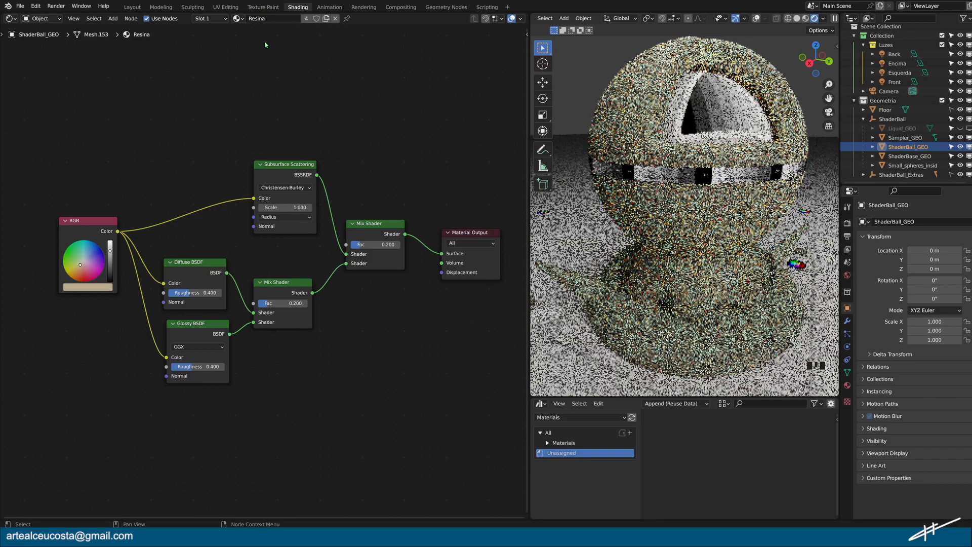
# Mark the Resina material as an asset.
pyautogui.rightClick(243, 20)
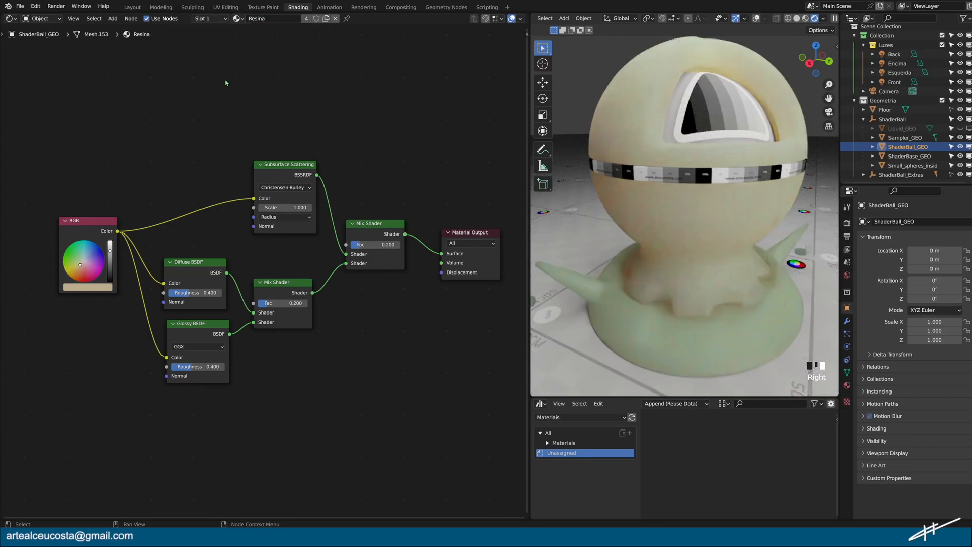
pyautogui.rightClick(257, 18)
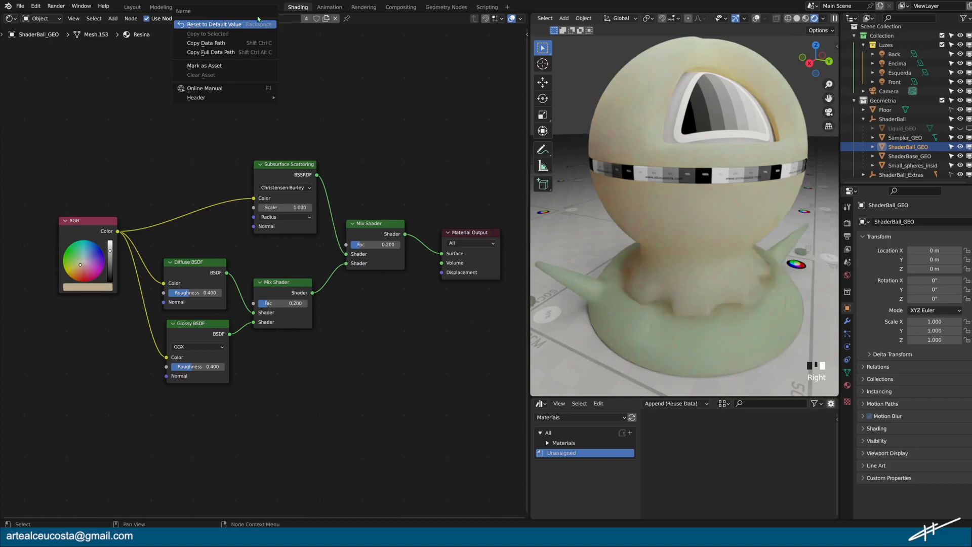
pyautogui.click(221, 65)
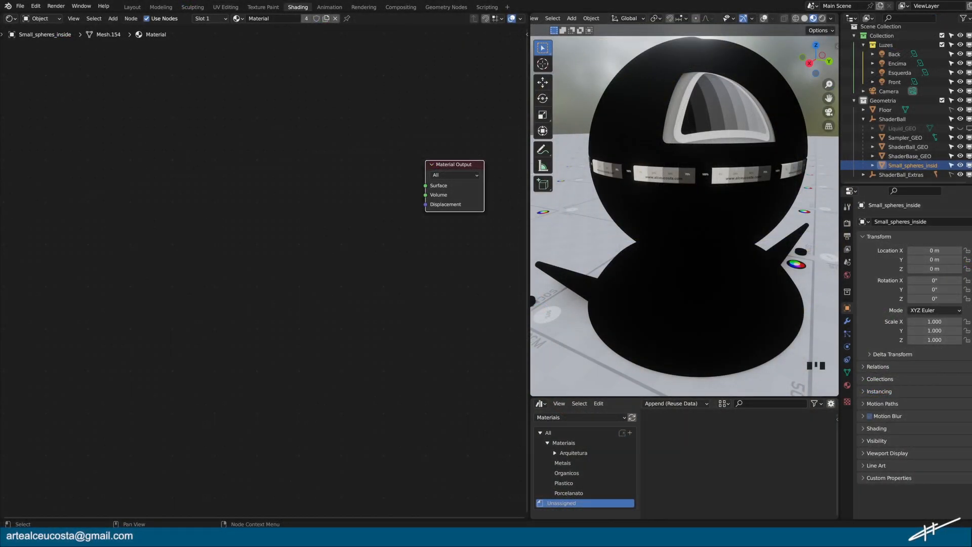
# Add a Mapping node to the empty material of Small_spheres_inside and place it well before the Material Output.
pyautogui.click(251, 215)
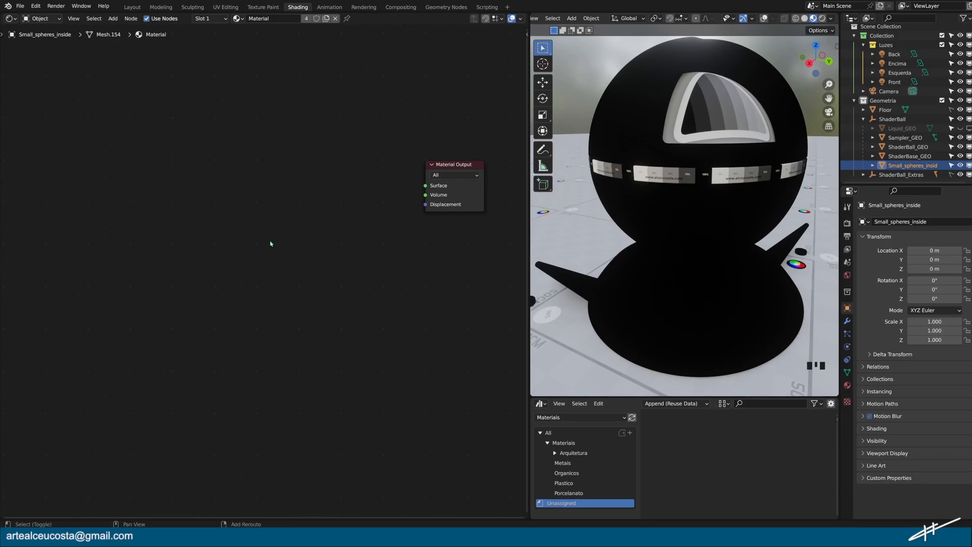
pyautogui.hotkey('shift', 'a')
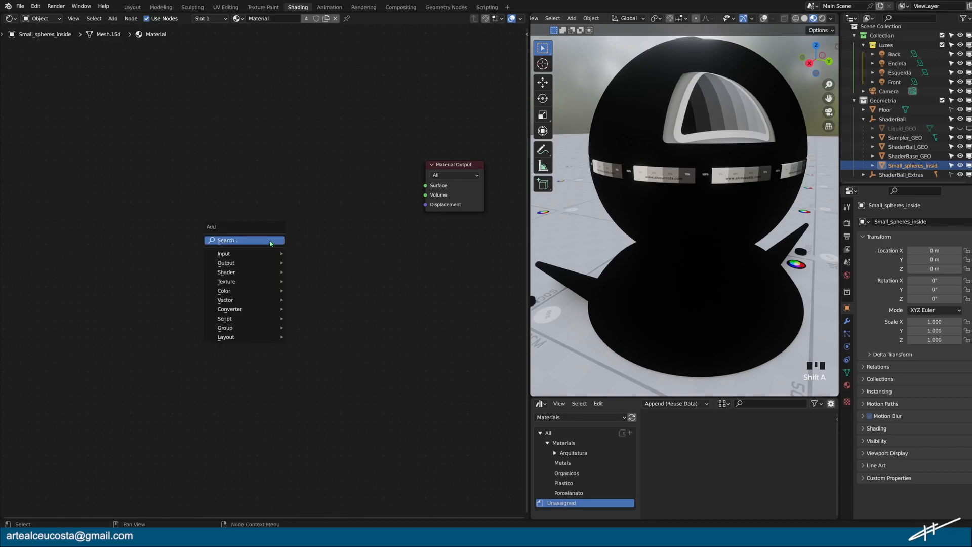
pyautogui.moveTo(264, 292)
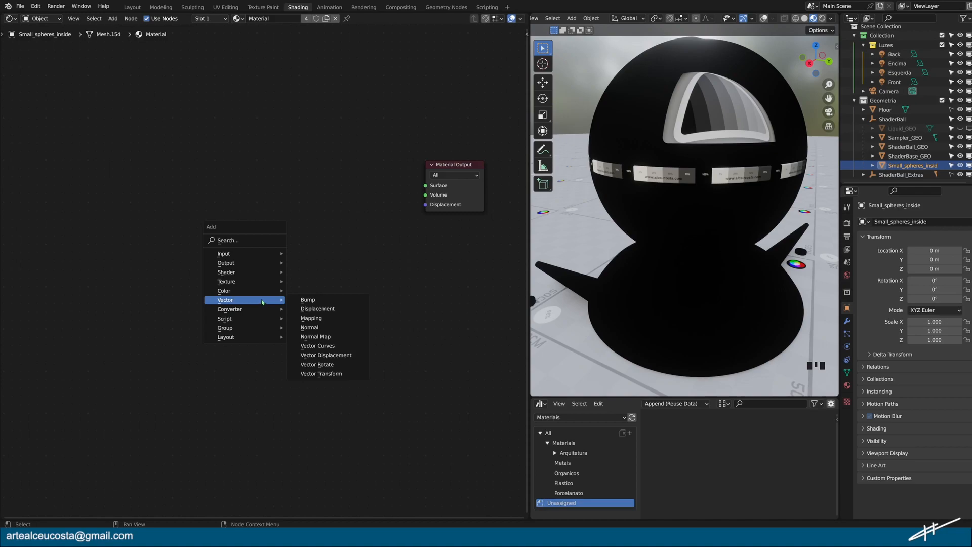
pyautogui.click(310, 318)
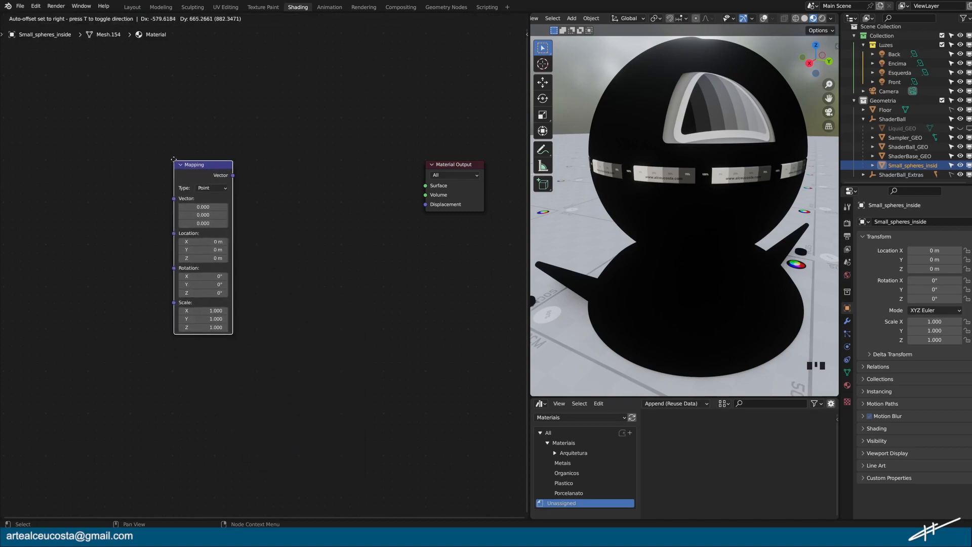
pyautogui.click(177, 140)
pyautogui.moveTo(279, 262); pyautogui.dragTo(426, 295, button='middle')
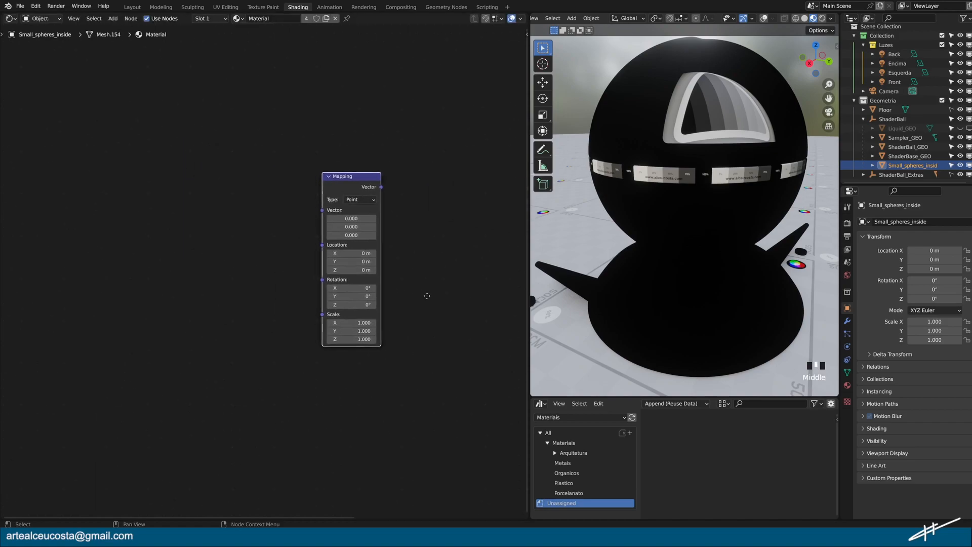
pyautogui.moveTo(337, 179); pyautogui.dragTo(306, 171)
pyautogui.click(388, 256)
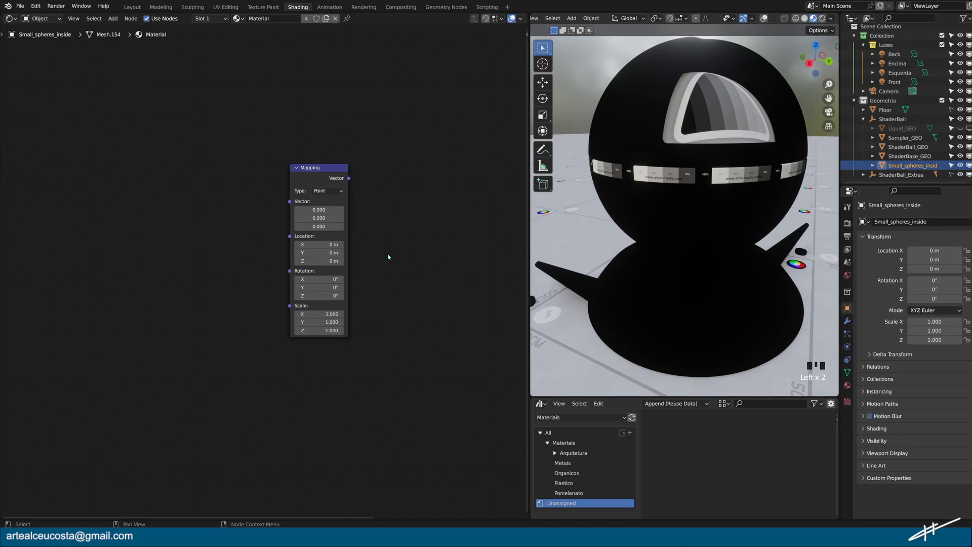
pyautogui.hotkey('shift', 'a')
pyautogui.moveTo(388, 257)
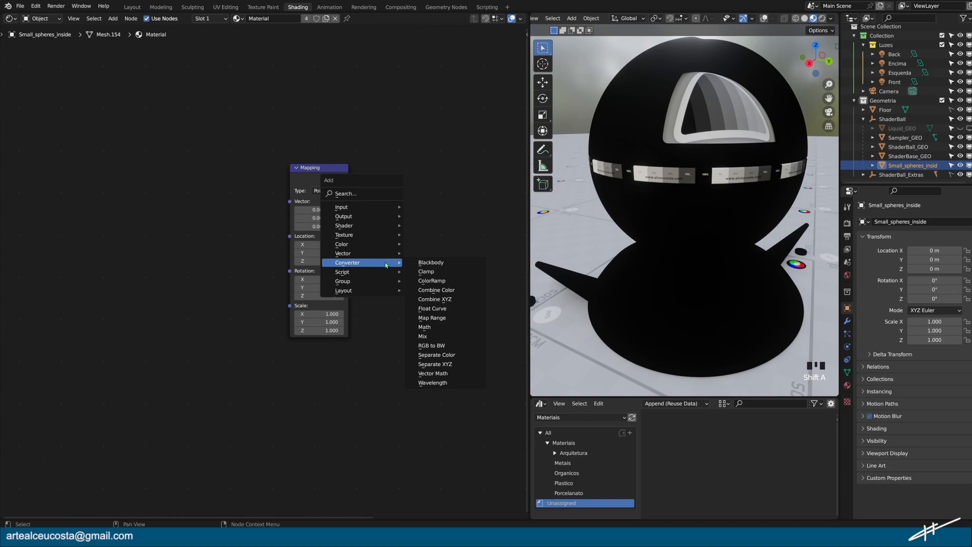
pyautogui.moveTo(380, 285)
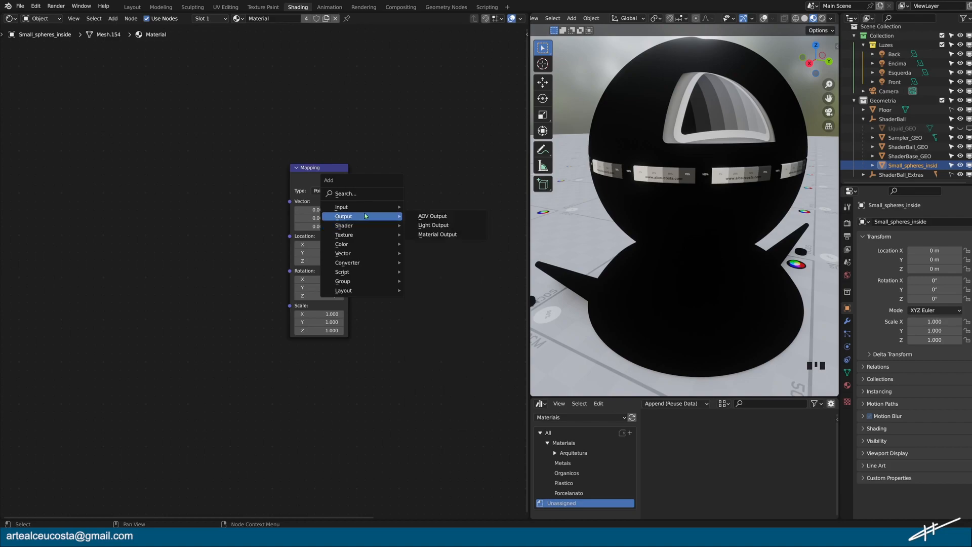
pyautogui.press('Escape')
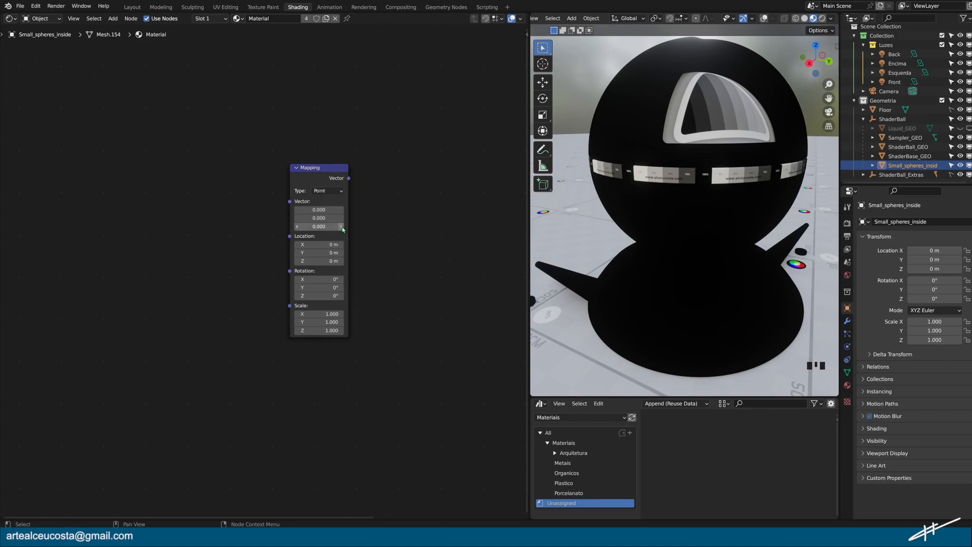
# Add a Texture Coordinate node before the Mapping node and connect its Object output to the Mapping node's Vector input.
pyautogui.hotkey('shift', 'a')
pyautogui.moveTo(212, 215)
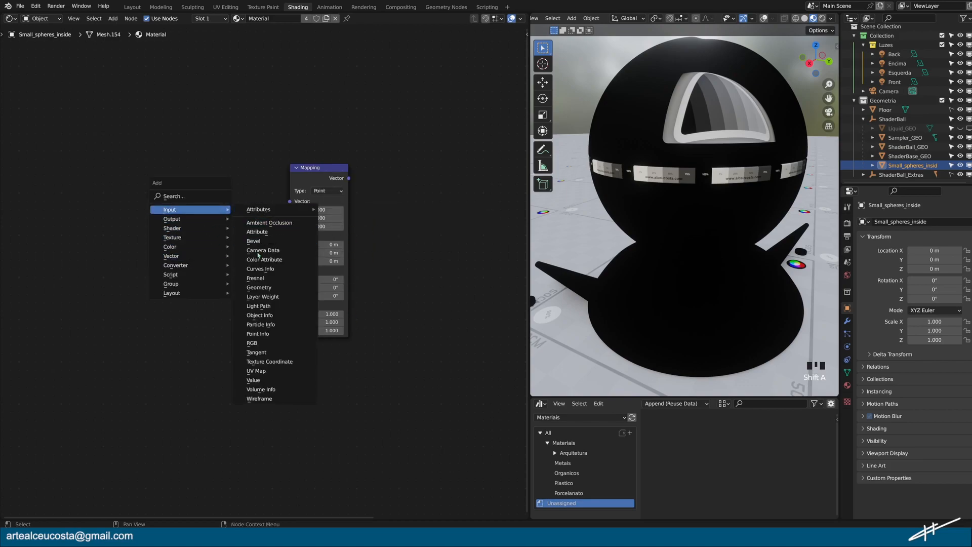
pyautogui.click(253, 361)
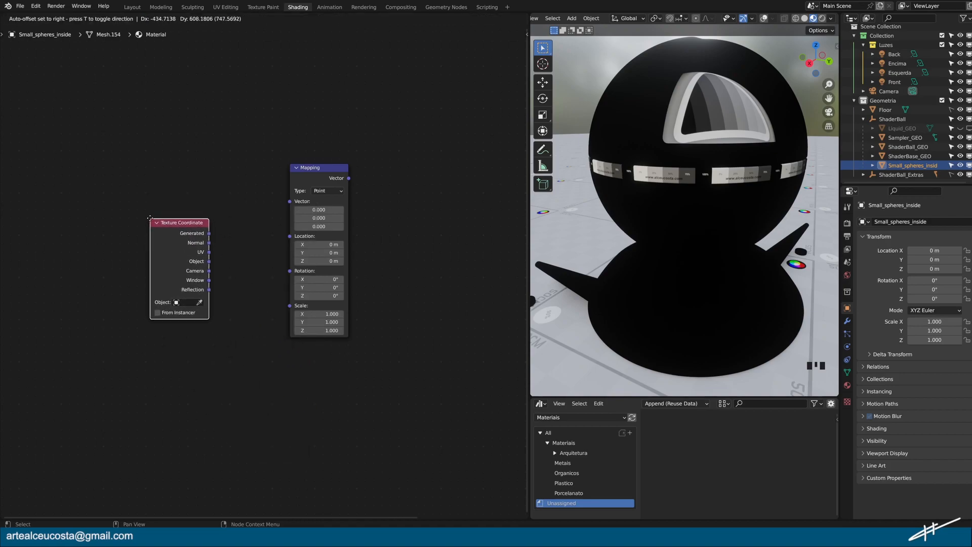
pyautogui.click(136, 196)
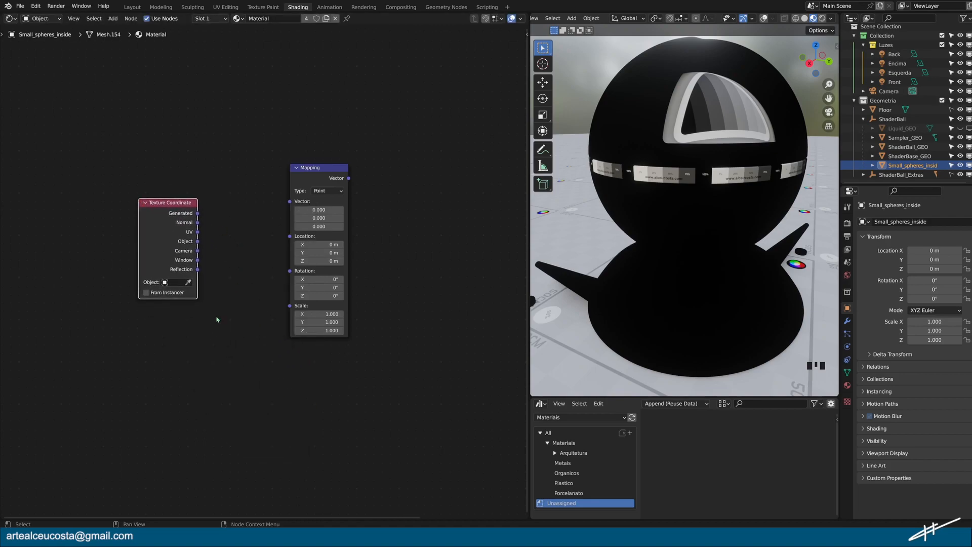
pyautogui.moveTo(198, 241); pyautogui.dragTo(218, 176)
pyautogui.moveTo(328, 261); pyautogui.dragTo(298, 259, button='middle')
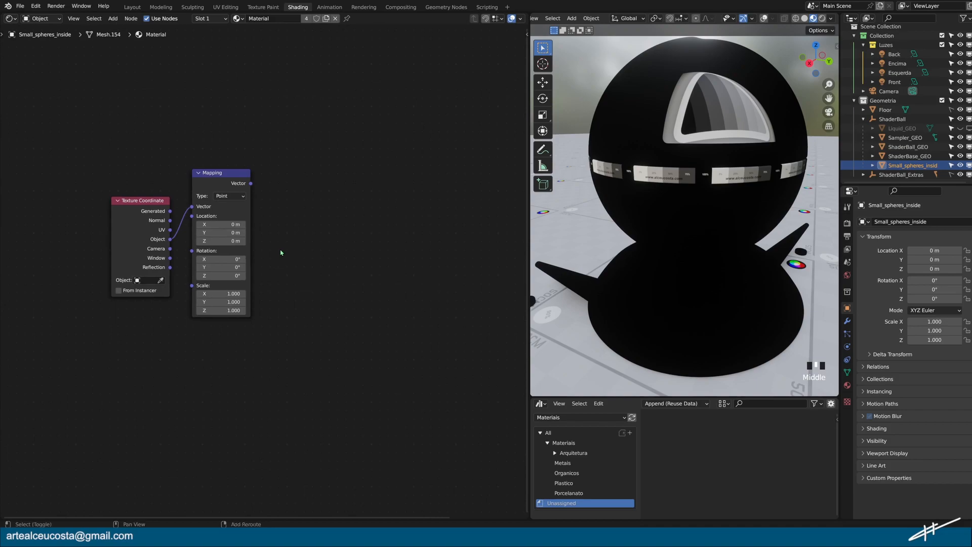
# Add a Voronoi Texture node and place it directly after the Mapping node.
pyautogui.hotkey('shift', 'a')
pyautogui.moveTo(275, 278)
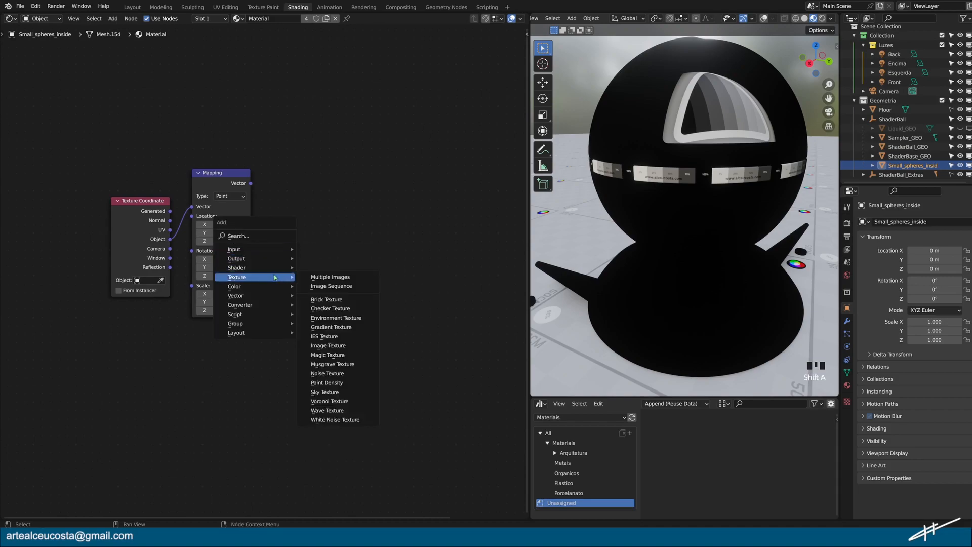
pyautogui.click(351, 401)
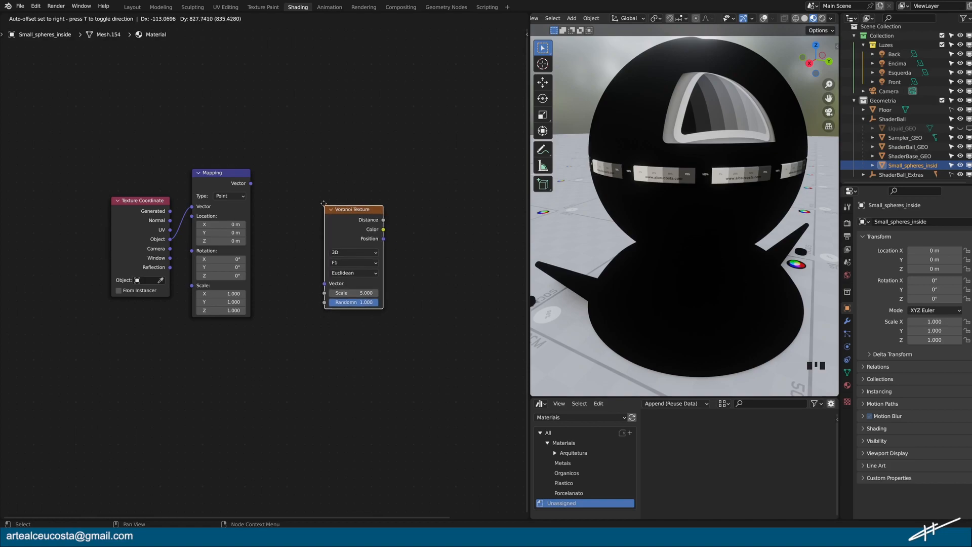
pyautogui.click(282, 167)
# Connect the Mapping output to the Voronoi Texture's Vector input and preview the Voronoi's Distance output through the Material Output's Surface.
pyautogui.moveTo(251, 184); pyautogui.dragTo(285, 256)
pyautogui.click(318, 181)
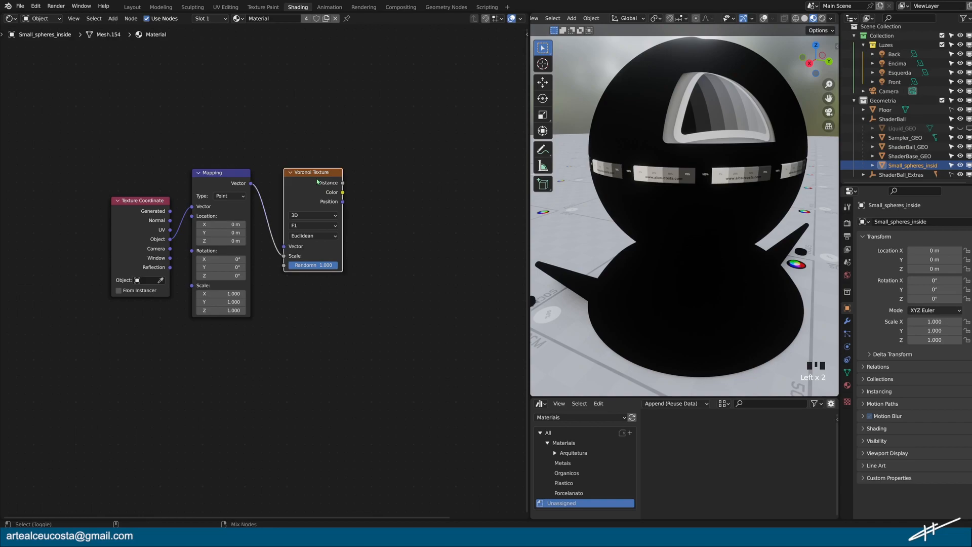
pyautogui.keyDown('ctrl'); pyautogui.keyDown('shift'); pyautogui.click(317, 181); pyautogui.keyUp('shift'); pyautogui.keyUp('ctrl')
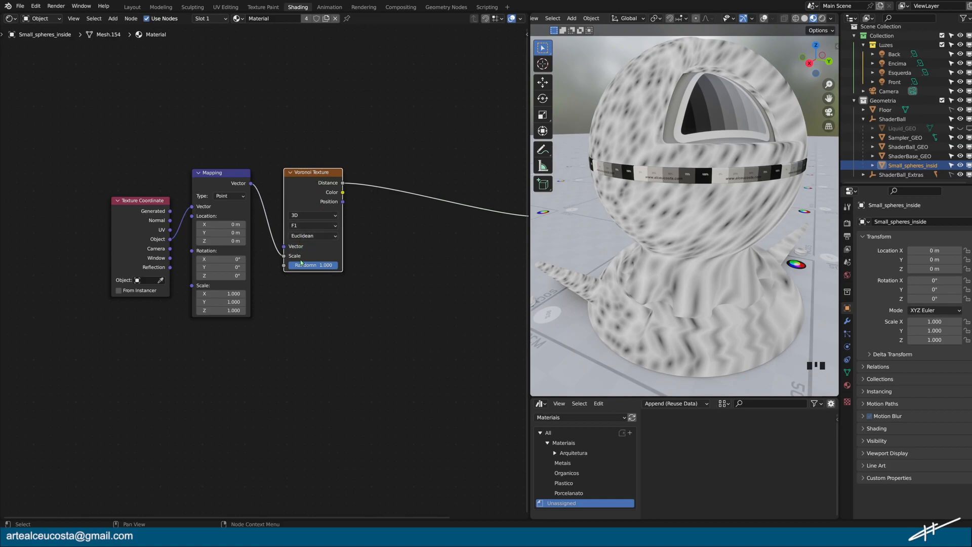
pyautogui.moveTo(284, 258); pyautogui.dragTo(284, 246)
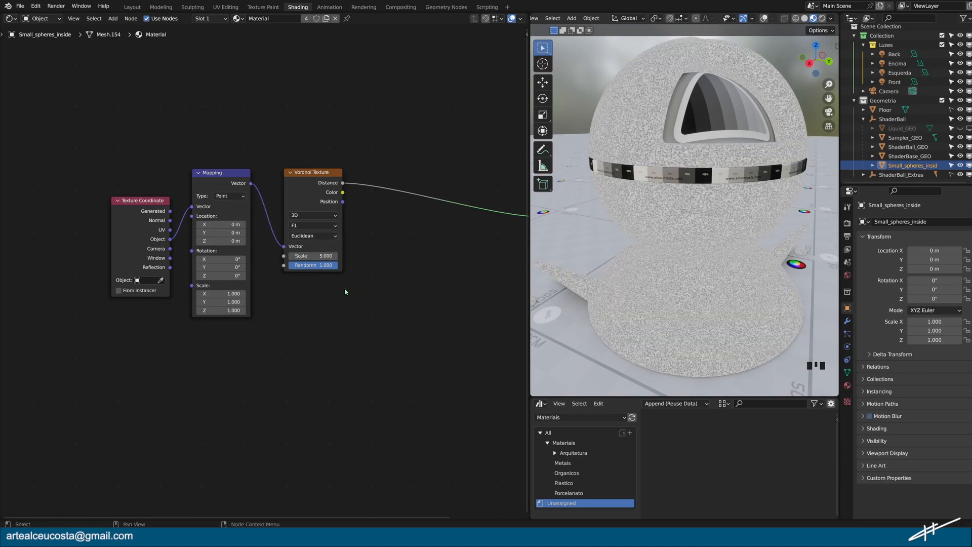
# Set the Voronoi Texture's Scale to 1.3 and its Randomness to 20.
pyautogui.click(323, 257)
pyautogui.write('1.3')
pyautogui.press('Return')
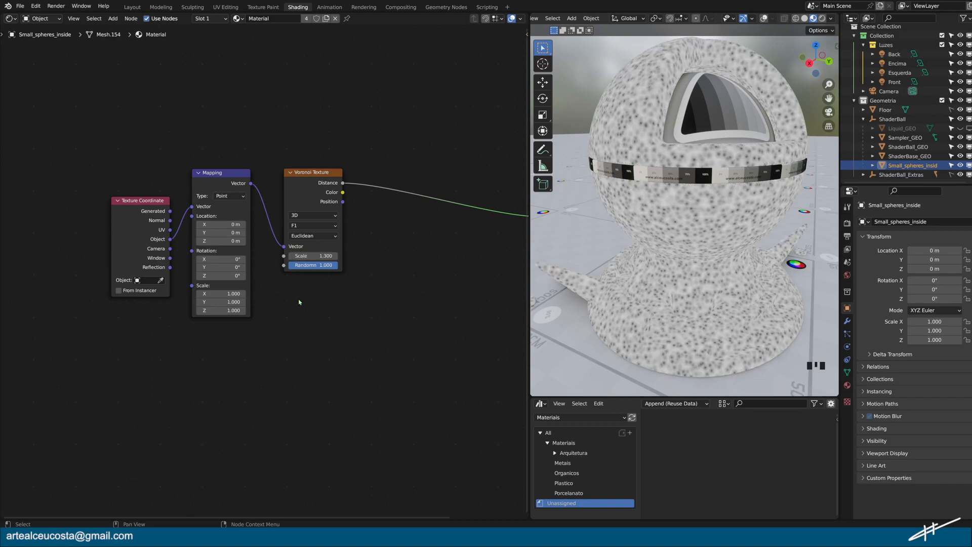
pyautogui.click(312, 267)
pyautogui.write('20')
pyautogui.press('Return')
# Add a ColorRamp node and place it above the link between the Voronoi Texture and the Material Output.
pyautogui.moveTo(387, 271); pyautogui.dragTo(308, 296, button='middle')
pyautogui.click(217, 197)
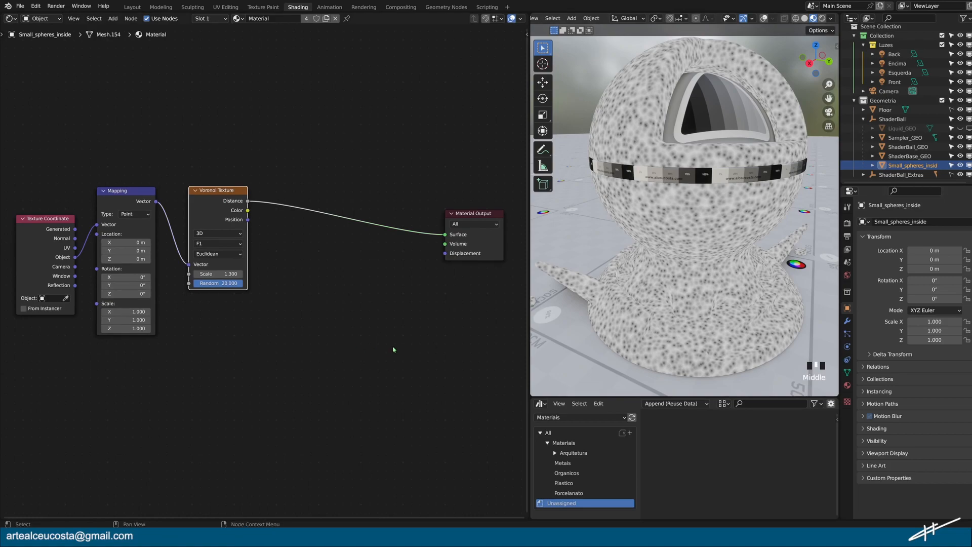
pyautogui.hotkey('shift', 'a')
pyautogui.moveTo(390, 348)
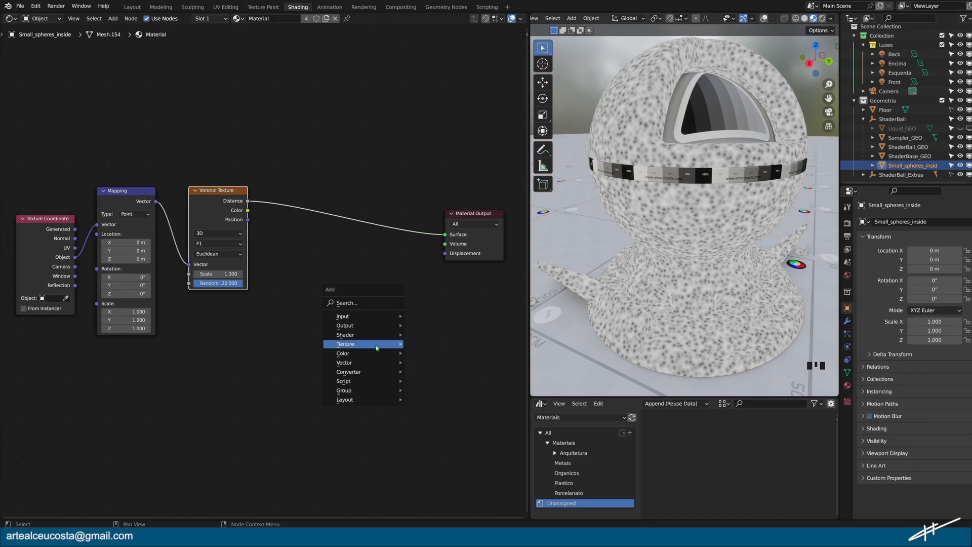
pyautogui.click(353, 302)
pyautogui.write('c')
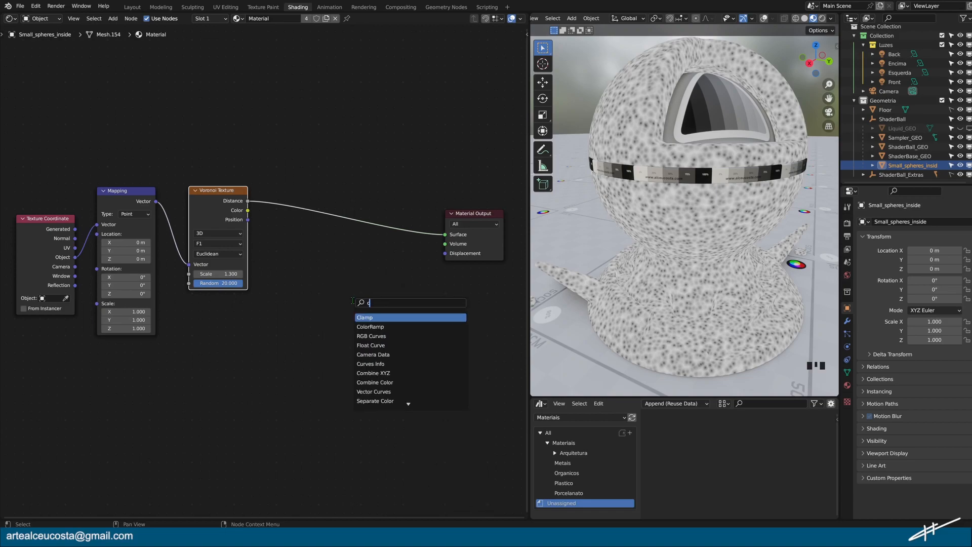
pyautogui.write('ol')
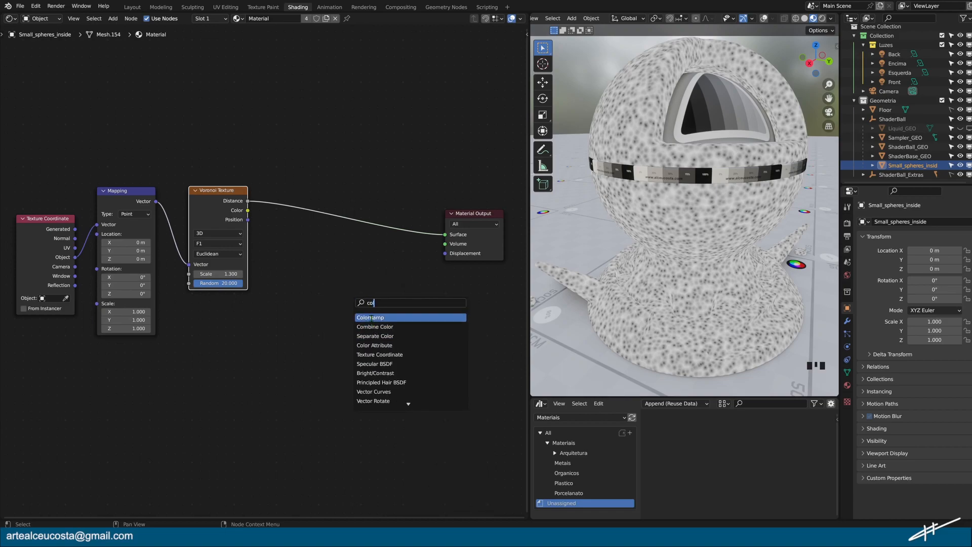
pyautogui.click(372, 319)
pyautogui.click(318, 137)
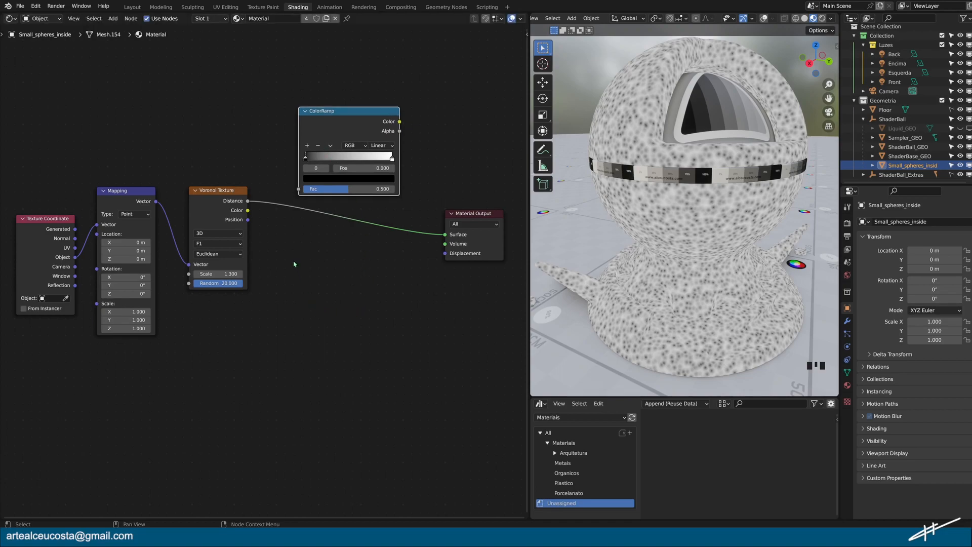
# Connect the Voronoi Color output to the ColorRamp's Fac and place the white stop at 0.853, just before the black stop.
pyautogui.moveTo(248, 210); pyautogui.dragTo(296, 192)
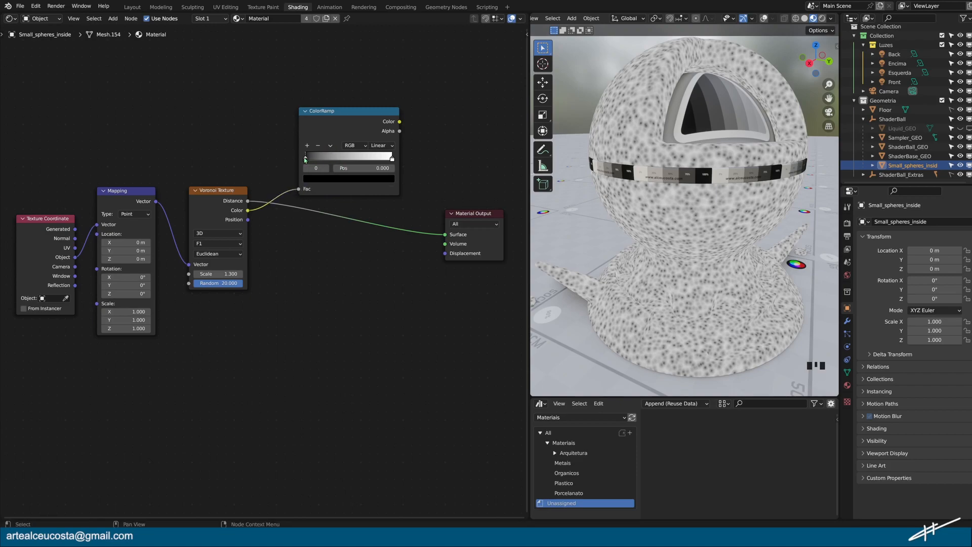
pyautogui.moveTo(305, 158); pyautogui.dragTo(367, 160)
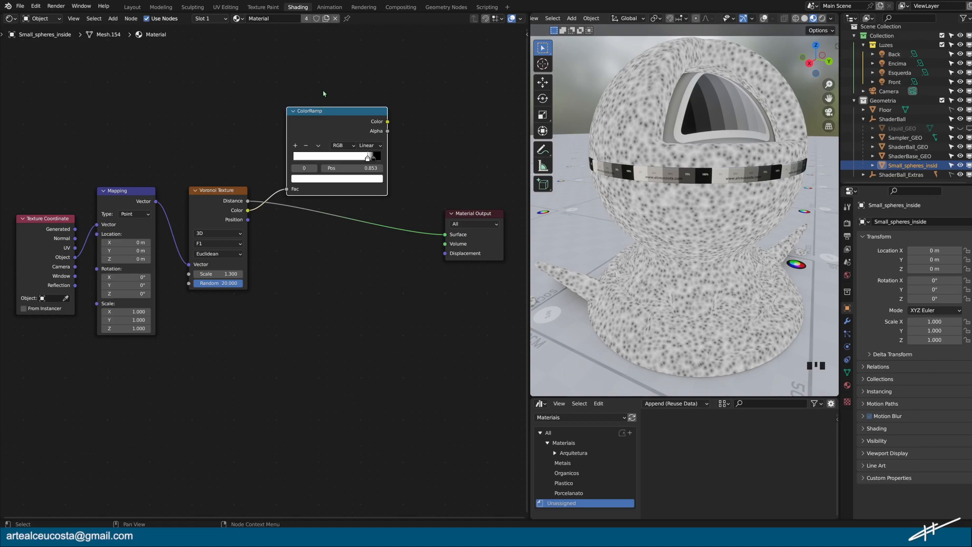
# Duplicate the ColorRamp below the first one and connect the Voronoi Color output to the copy's Fac input.
pyautogui.click(327, 110)
pyautogui.press('shift')
pyautogui.hotkey('shift', 'd')
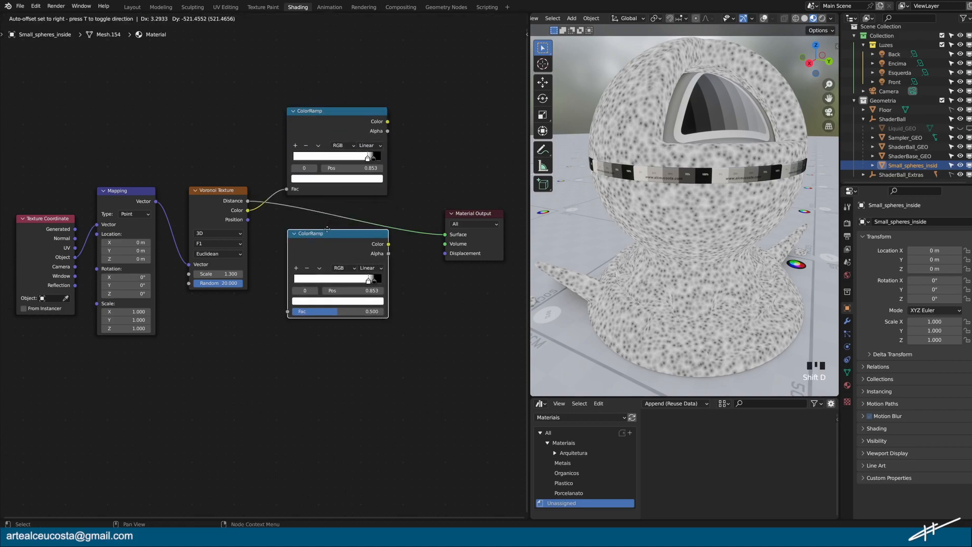
pyautogui.click(329, 236)
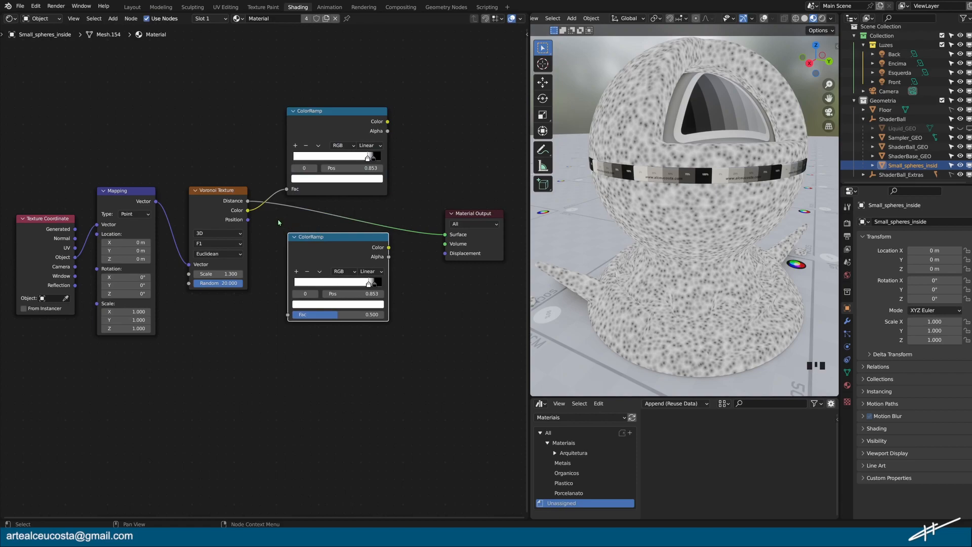
pyautogui.moveTo(248, 210); pyautogui.dragTo(273, 299)
pyautogui.moveTo(288, 317); pyautogui.dragTo(287, 315)
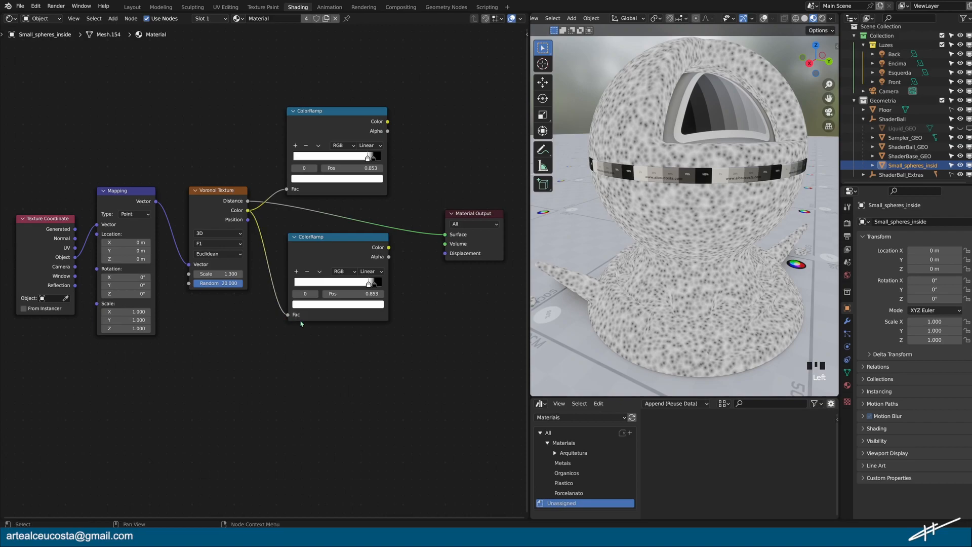
# On the lower ColorRamp, place the black stop at the start and the other stop at 1.000, darkened to grey.
pyautogui.moveTo(374, 284); pyautogui.dragTo(272, 287)
pyautogui.moveTo(369, 285); pyautogui.dragTo(382, 285)
pyautogui.click(353, 305)
pyautogui.moveTo(365, 207); pyautogui.dragTo(365, 222)
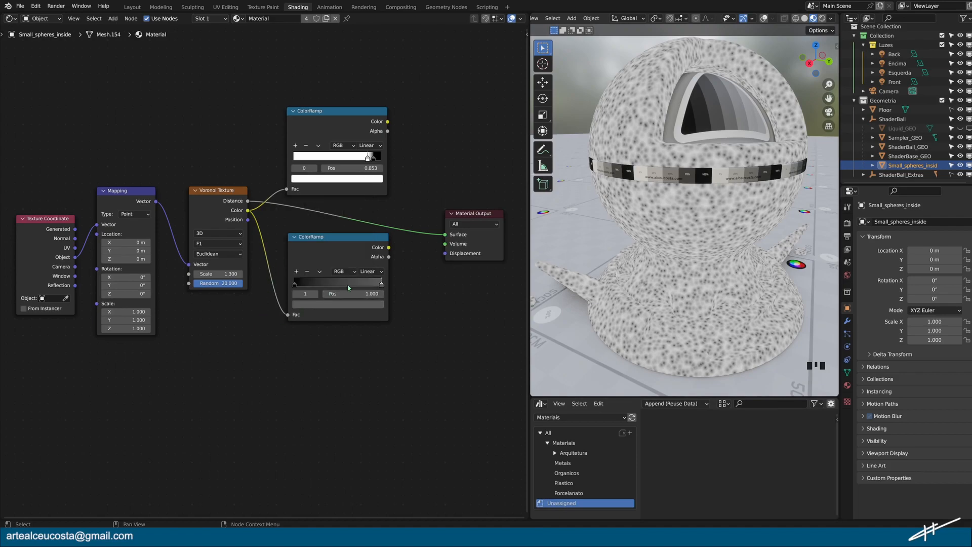
# Add a middle stop at position 0.500 to the lower ColorRamp and set its colour to grey with Value 0.284.
pyautogui.click(340, 284)
pyautogui.click(340, 284)
pyautogui.click(341, 285)
pyautogui.click(340, 284)
pyautogui.click(341, 284)
pyautogui.click(296, 272)
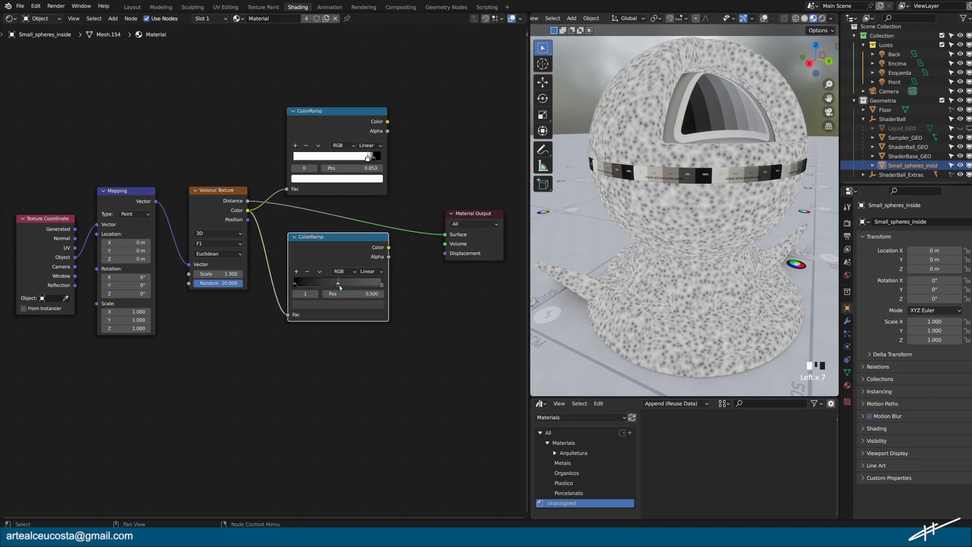
pyautogui.click(338, 305)
pyautogui.moveTo(365, 228); pyautogui.dragTo(365, 210)
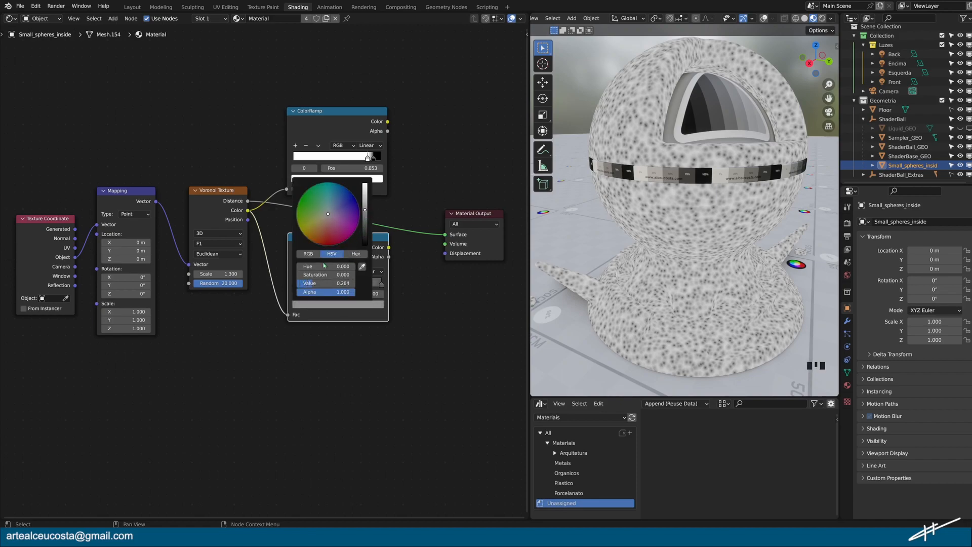
pyautogui.click(261, 299)
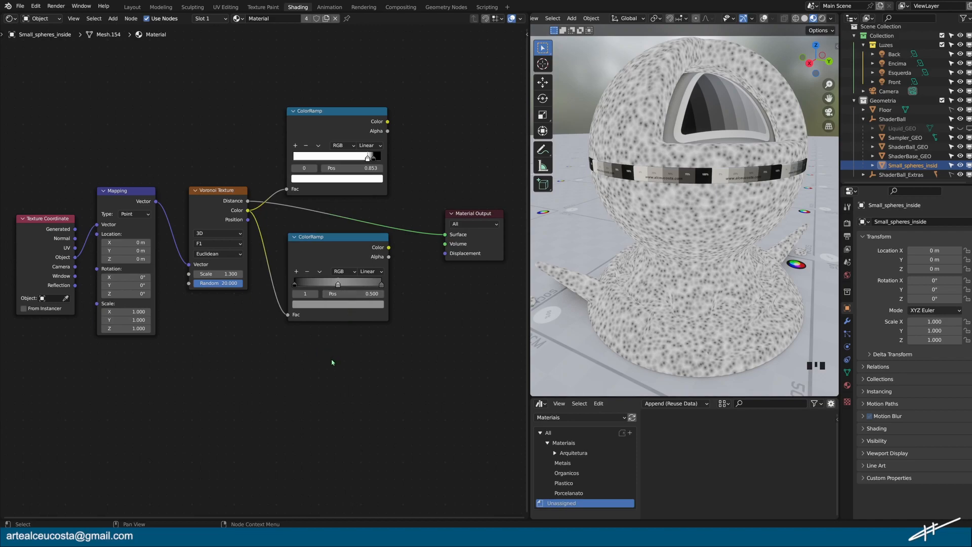
# Add a Bump node and place it below the lower ColorRamp.
pyautogui.moveTo(294, 369); pyautogui.dragTo(288, 282, button='middle')
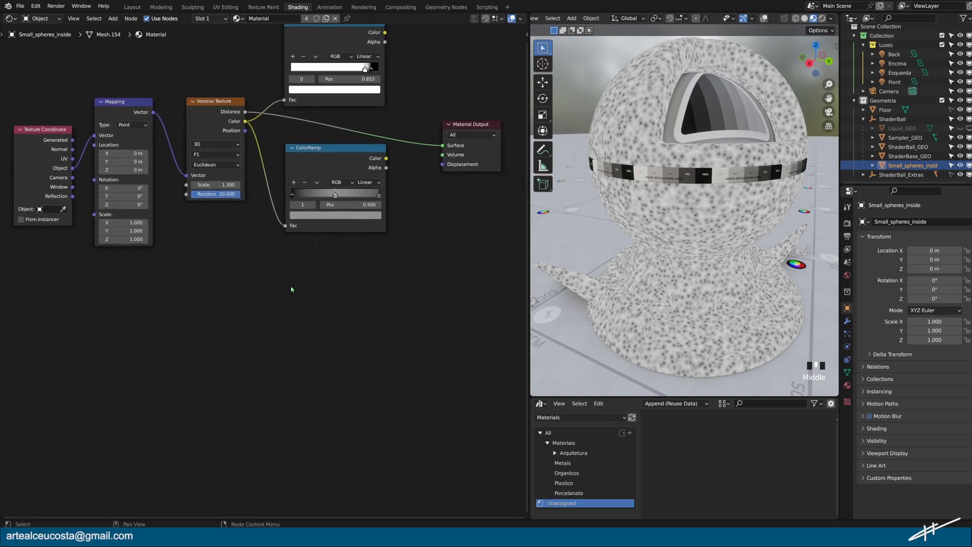
pyautogui.click(291, 290)
pyautogui.hotkey('shift', 'a')
pyautogui.click(292, 288)
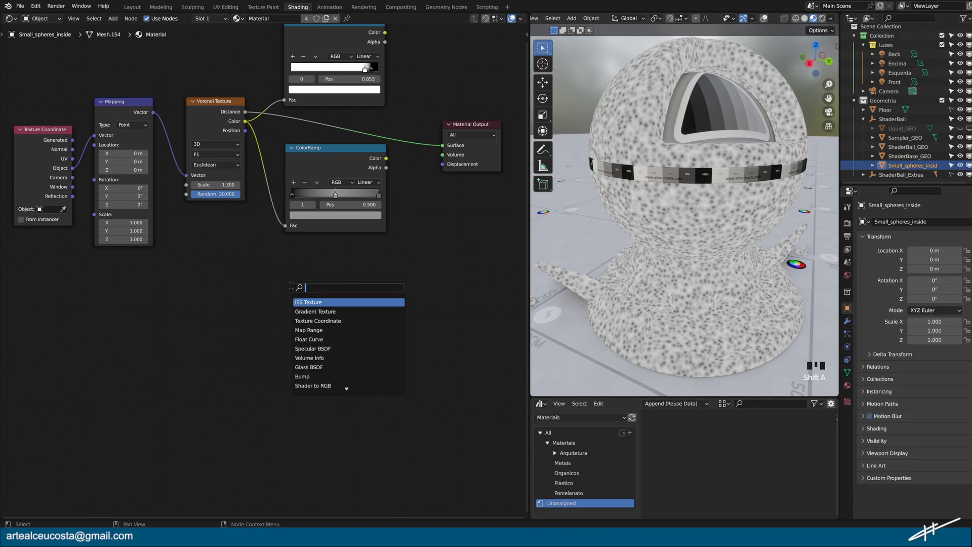
pyautogui.write('bu')
pyautogui.press('Return')
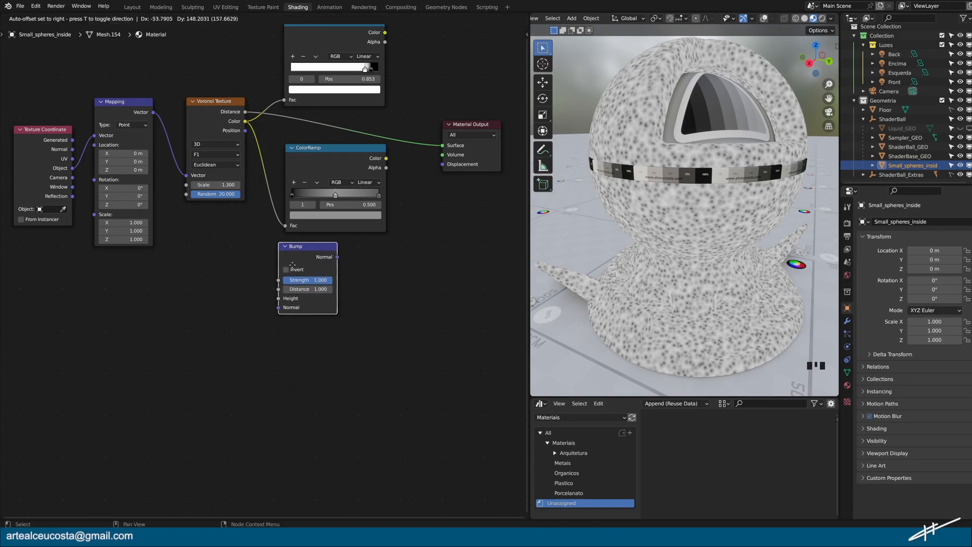
pyautogui.click(294, 255)
pyautogui.moveTo(294, 255); pyautogui.dragTo(303, 267)
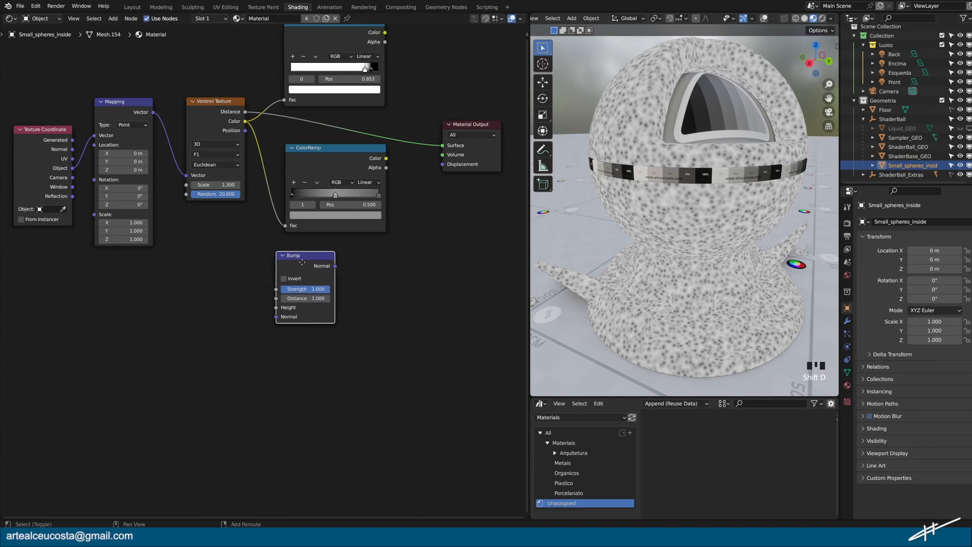
# Duplicate the Bump node beside the first, linking Voronoi Color to the first Bump's Normal input and its Normal output to the copy's Height.
pyautogui.hotkey('shift', 'd')
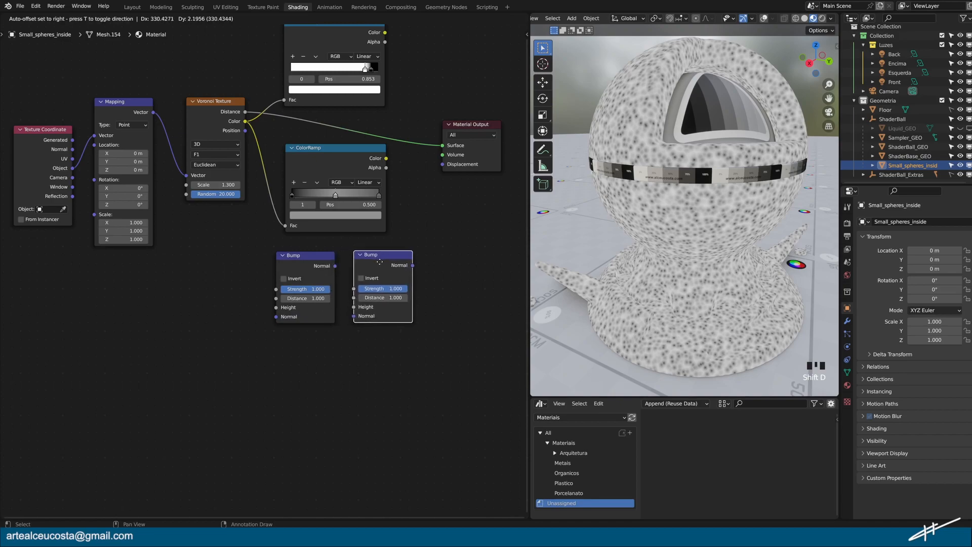
pyautogui.click(380, 262)
pyautogui.moveTo(458, 160); pyautogui.dragTo(490, 162)
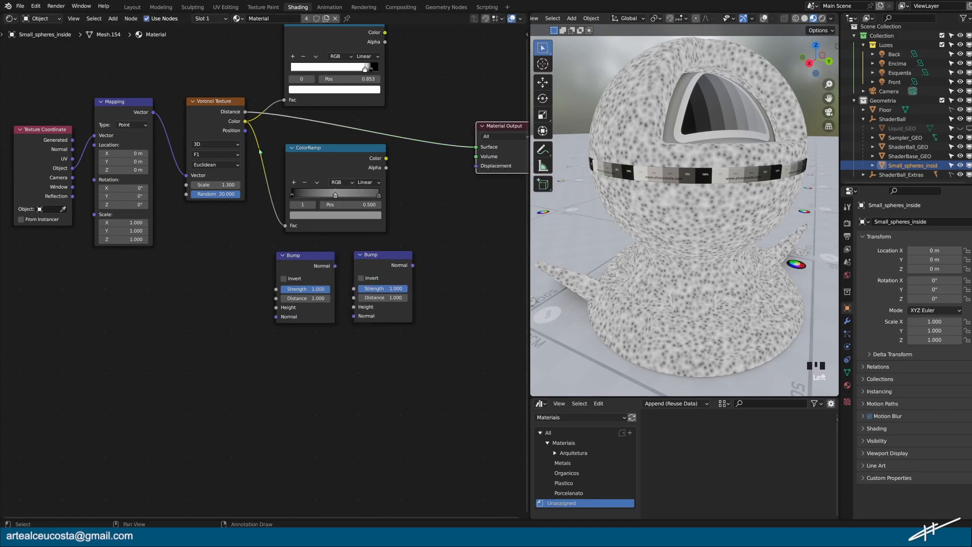
pyautogui.moveTo(245, 121); pyautogui.dragTo(277, 307)
pyautogui.moveTo(336, 267); pyautogui.dragTo(353, 307)
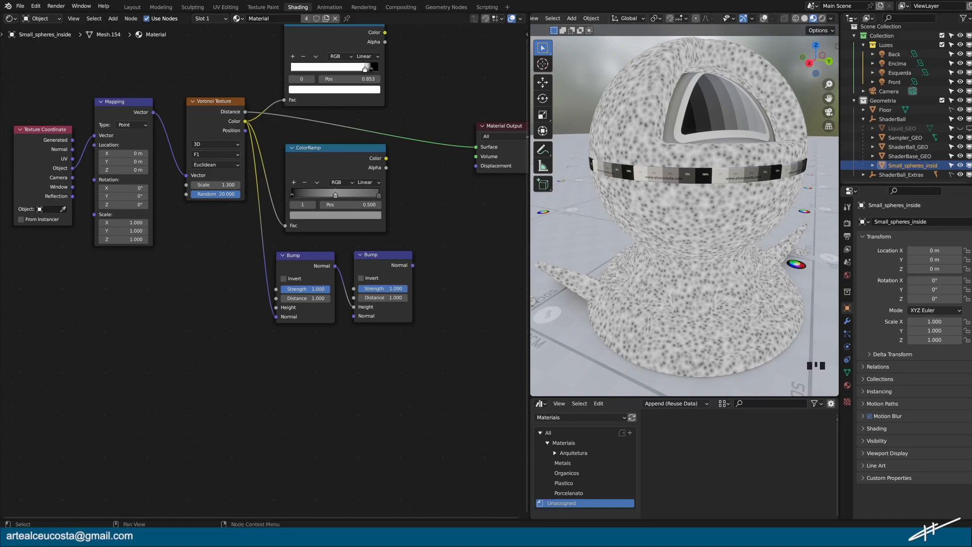
# Shift both Bump nodes back toward the Voronoi Texture and disconnect the Voronoi Distance output from the Material Output's Surface.
pyautogui.moveTo(274, 237); pyautogui.dragTo(401, 292)
pyautogui.moveTo(376, 256); pyautogui.dragTo(339, 257)
pyautogui.click(440, 210)
pyautogui.moveTo(476, 148); pyautogui.dragTo(459, 173)
pyautogui.moveTo(500, 129); pyautogui.dragTo(511, 130)
pyautogui.click(448, 188)
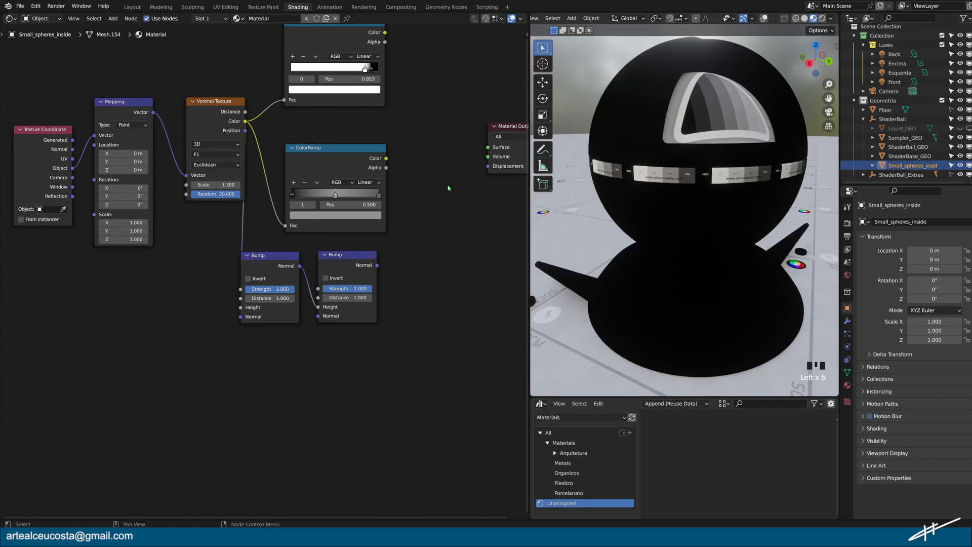
# Add a Principled BSDF node and place it after the Bump nodes, below the Material Output.
pyautogui.hotkey('shift', 'a')
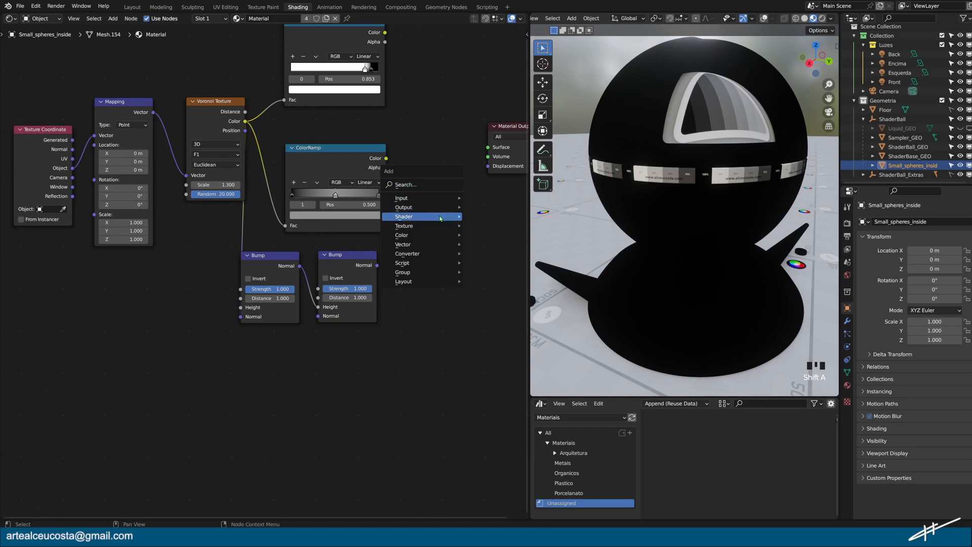
pyautogui.moveTo(440, 218)
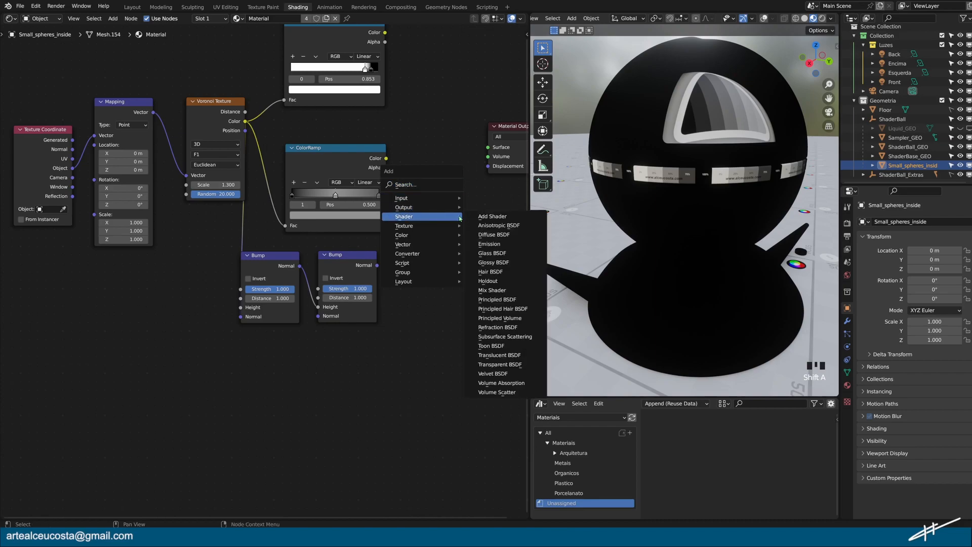
pyautogui.click(512, 299)
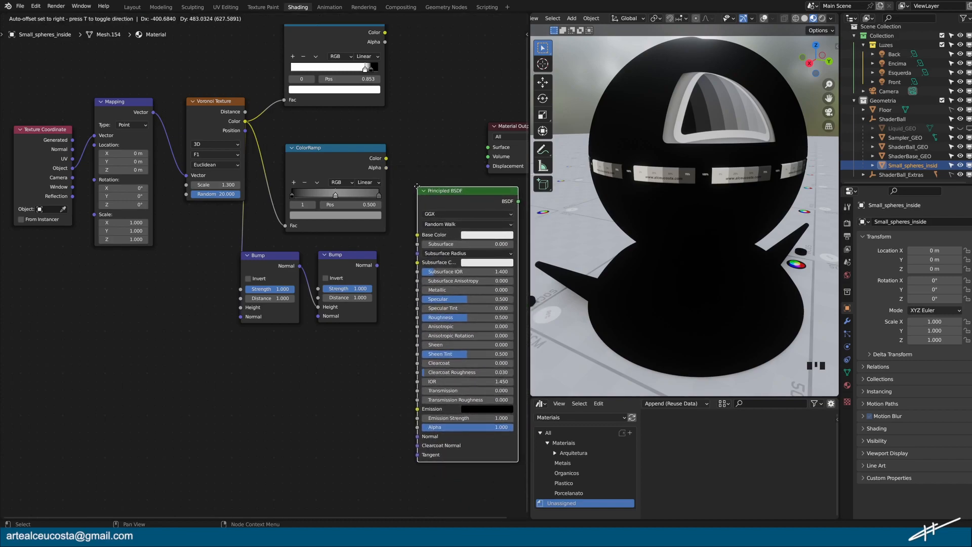
pyautogui.click(415, 185)
# Move the Material Output clear of the Principled BSDF and connect the BSDF output to its Surface input.
pyautogui.moveTo(422, 283); pyautogui.dragTo(252, 286, button='middle')
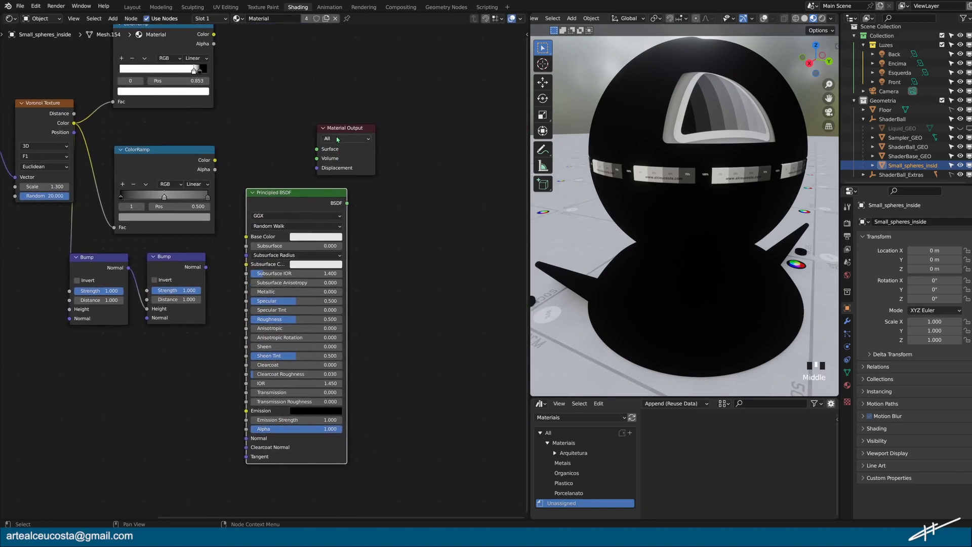
pyautogui.moveTo(355, 129); pyautogui.dragTo(451, 146)
pyautogui.moveTo(314, 202); pyautogui.dragTo(414, 167)
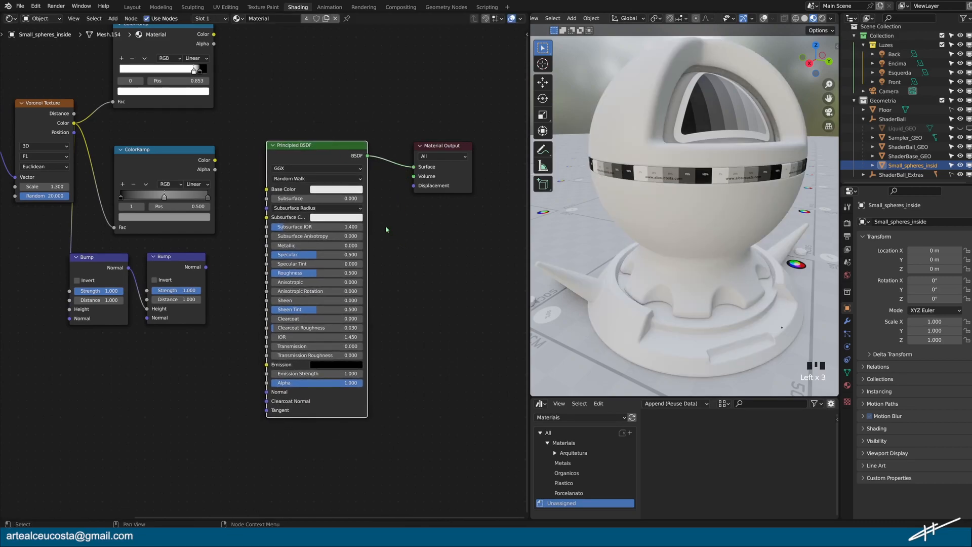
pyautogui.moveTo(336, 151); pyautogui.dragTo(336, 185)
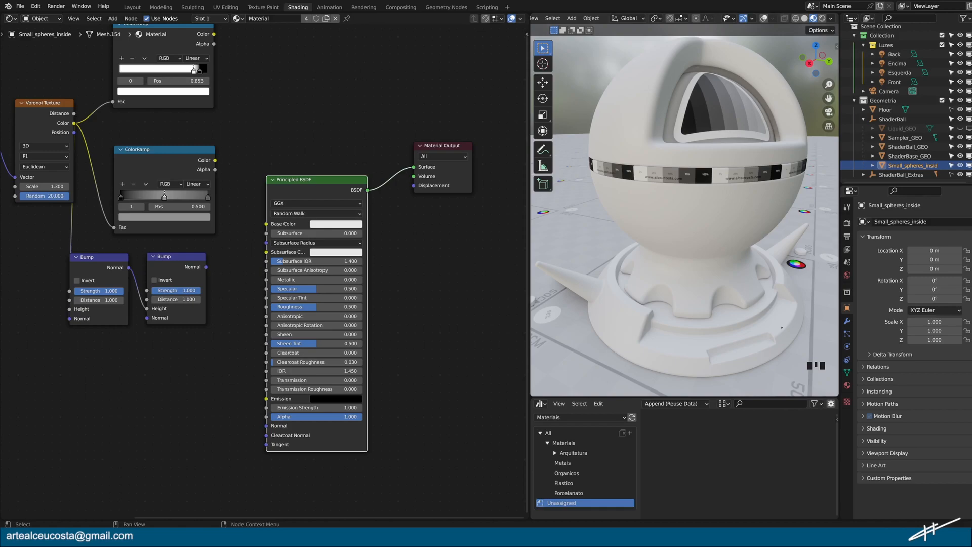
# Connect the lower ColorRamp's Color output to the Principled BSDF's Roughness input.
pyautogui.moveTo(214, 34); pyautogui.dragTo(320, 127)
pyautogui.moveTo(305, 125); pyautogui.dragTo(297, 184, button='middle')
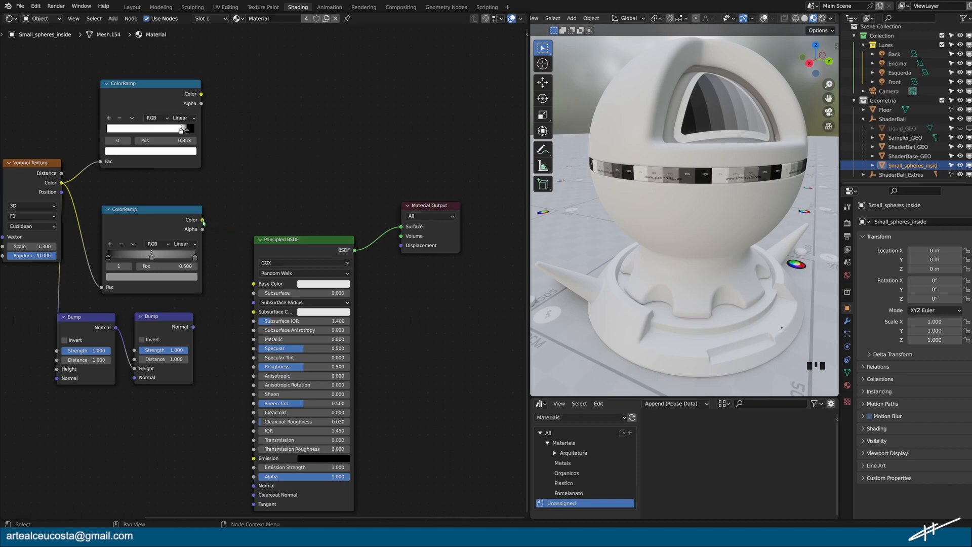
pyautogui.moveTo(203, 222); pyautogui.dragTo(253, 371)
pyautogui.click(291, 248)
pyautogui.keyDown('ctrl'); pyautogui.keyDown('shift'); pyautogui.click(291, 248); pyautogui.keyUp('shift'); pyautogui.keyUp('ctrl')
pyautogui.keyDown('ctrl'); pyautogui.keyDown('shift'); pyautogui.click(292, 241); pyautogui.keyUp('shift'); pyautogui.keyUp('ctrl')
pyautogui.keyDown('ctrl'); pyautogui.keyDown('shift'); pyautogui.click(303, 248); pyautogui.keyUp('shift'); pyautogui.keyUp('ctrl')
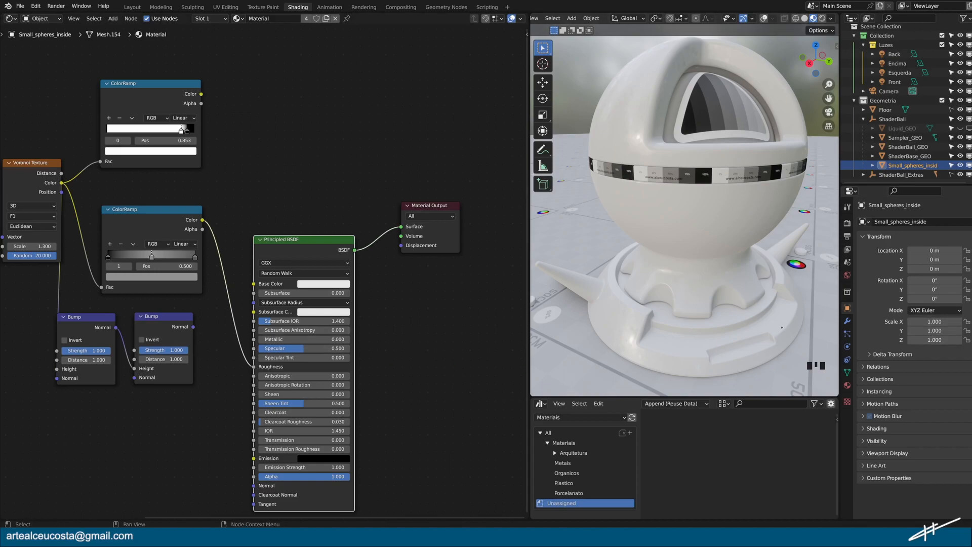
# Connect the second Bump's Normal output to the Principled BSDF's Normal input and inspect the shader ball up close.
pyautogui.moveTo(193, 326); pyautogui.dragTo(253, 486)
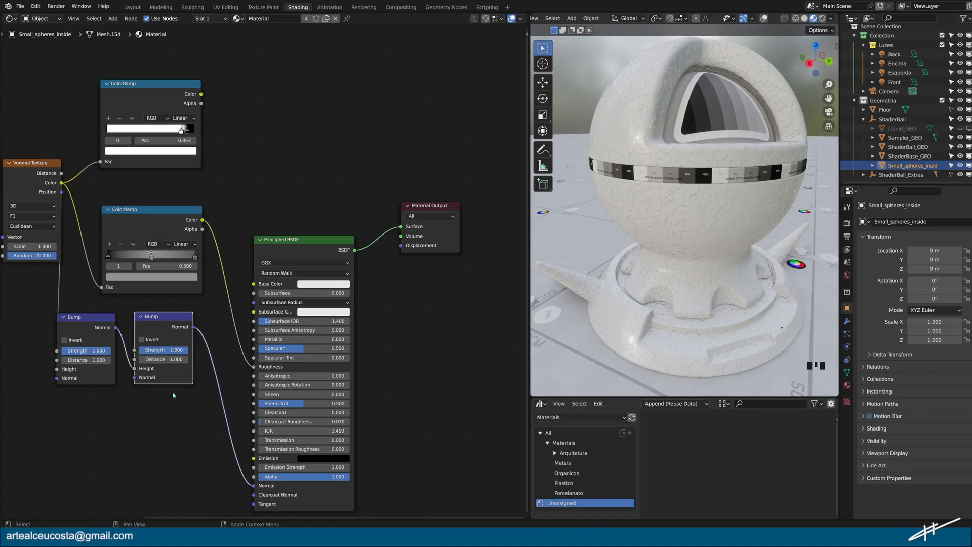
pyautogui.scroll(2, 699, 175)
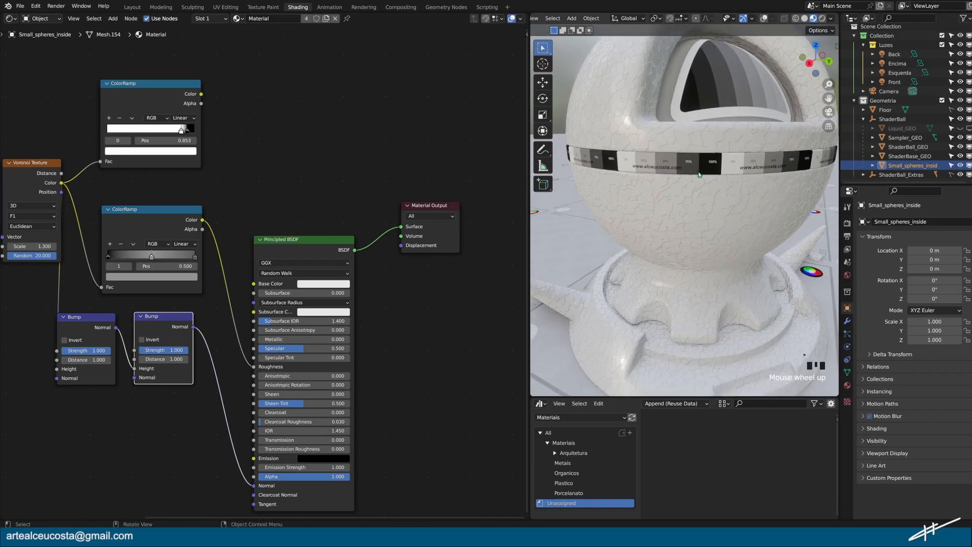
pyautogui.scroll(-1, 699, 175)
# Shift the Principled BSDF slightly and add a Mix Shader node above it, level with the upper ColorRamp.
pyautogui.moveTo(299, 246); pyautogui.dragTo(280, 230)
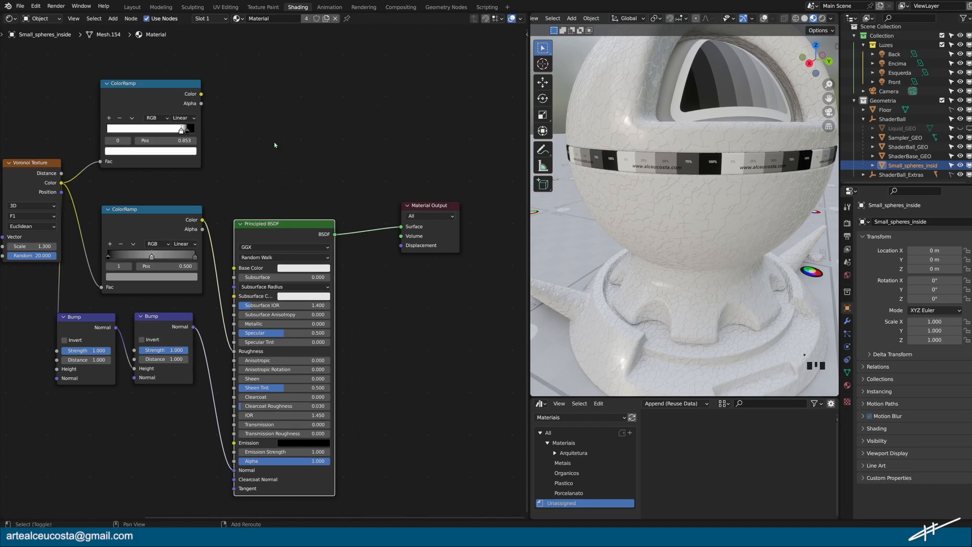
pyautogui.hotkey('shift', 'a')
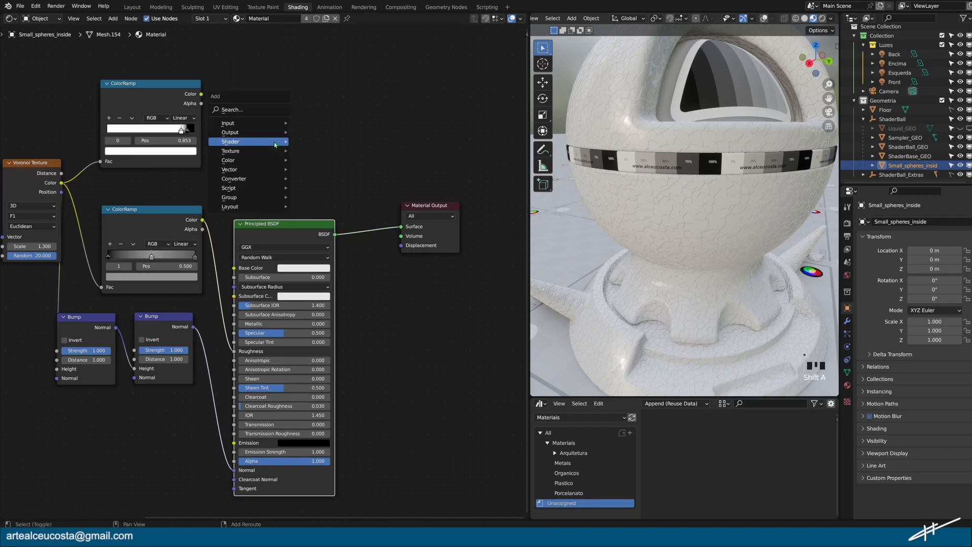
pyautogui.click(260, 109)
pyautogui.write('m')
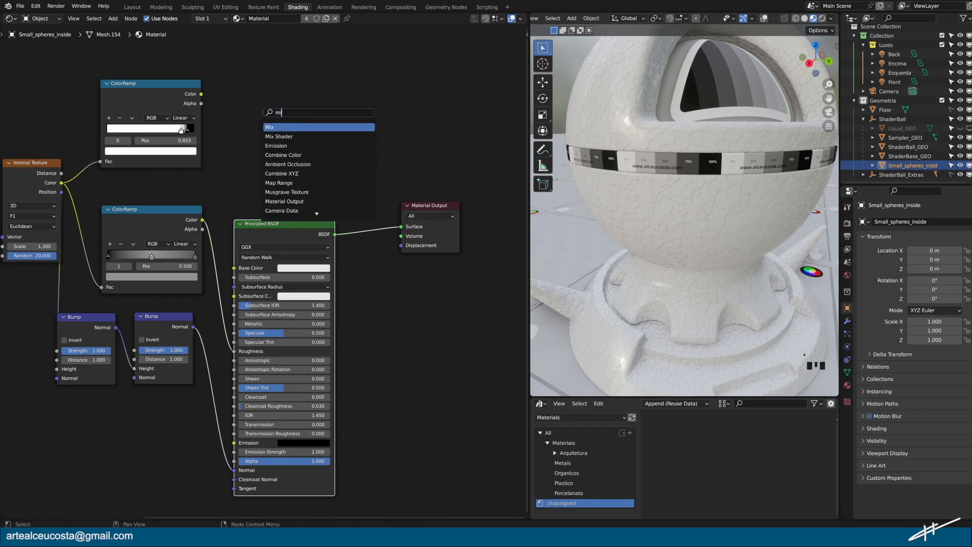
pyautogui.click(287, 136)
pyautogui.click(327, 123)
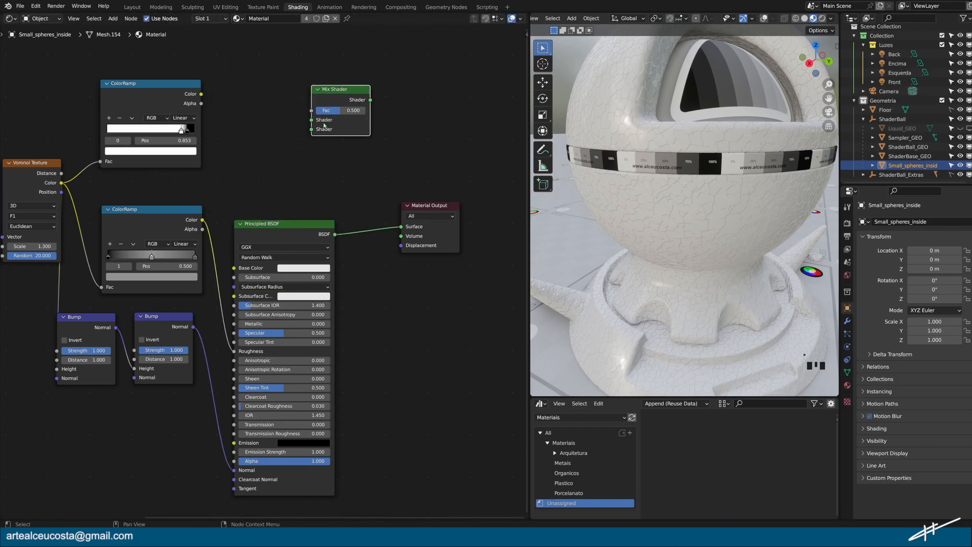
# Connect the upper ColorRamp's Color output to the Mix Shader's Fac input and spread out the Material Output and upper ColorRamp.
pyautogui.moveTo(201, 95); pyautogui.dragTo(313, 112)
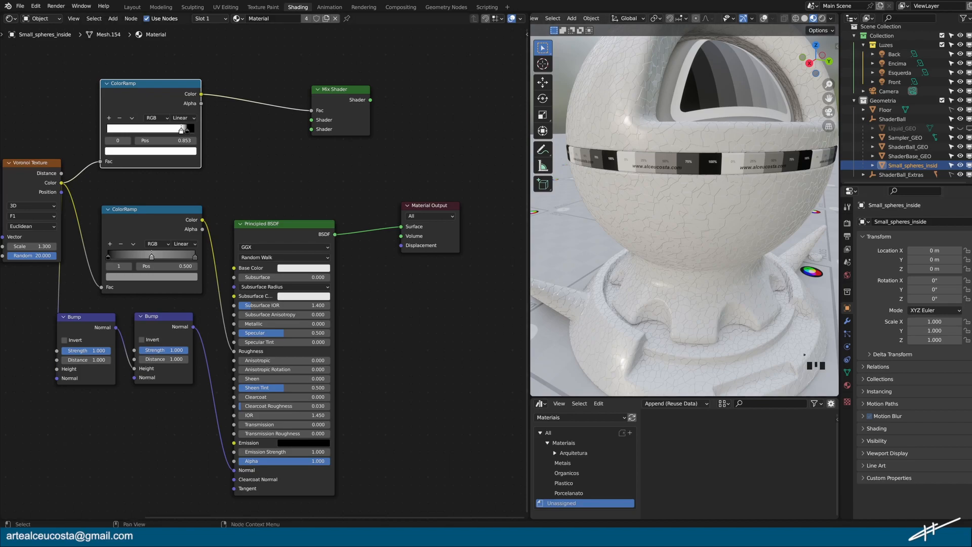
pyautogui.moveTo(431, 205); pyautogui.dragTo(483, 168)
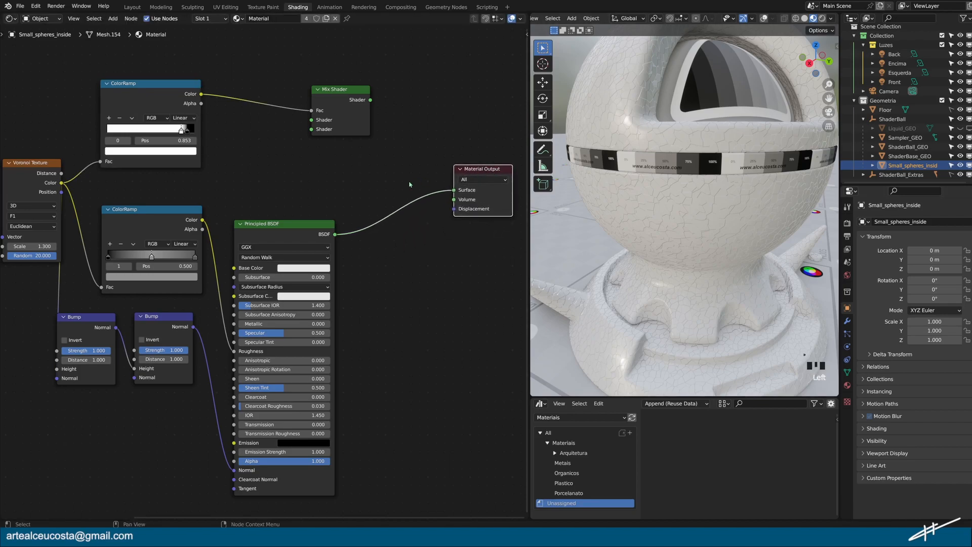
pyautogui.moveTo(126, 81); pyautogui.dragTo(142, 96)
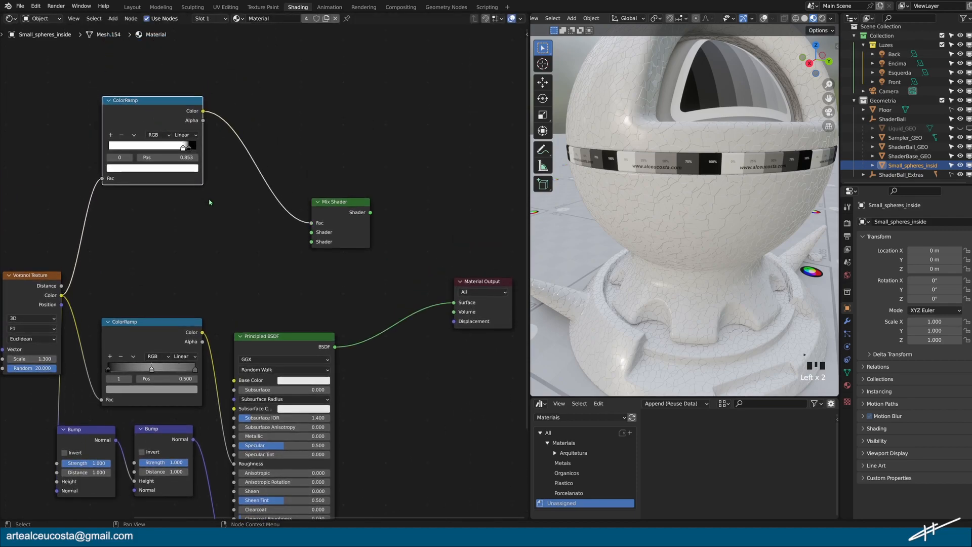
# Add an Emission shader between the two ColorRamps and connect its output to the Mix Shader's first Shader input.
pyautogui.click(216, 230)
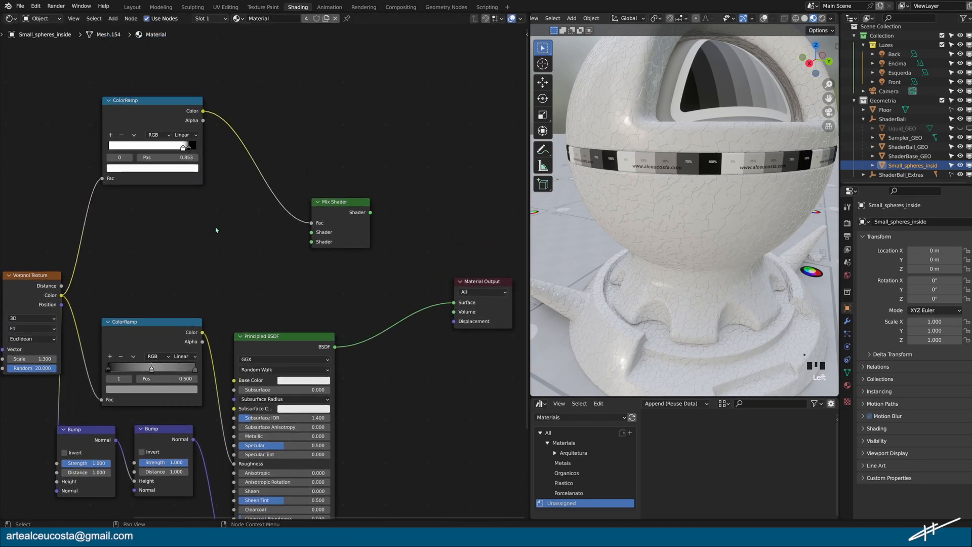
pyautogui.hotkey('shift', 'a')
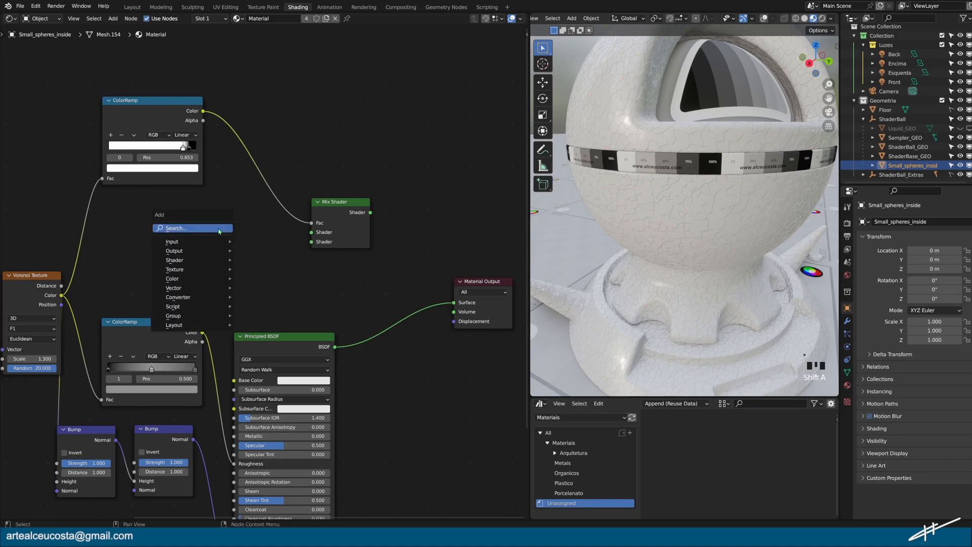
pyautogui.moveTo(207, 258)
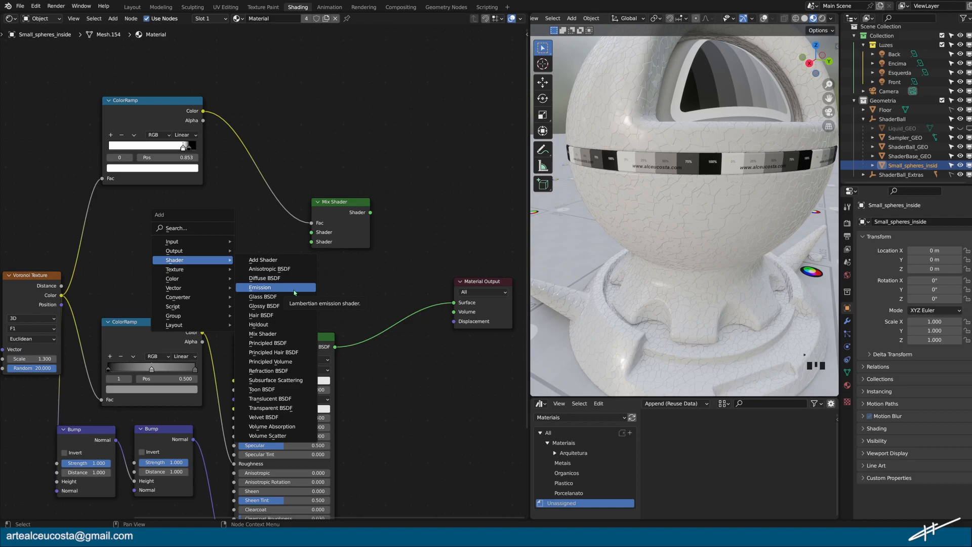
pyautogui.moveTo(279, 288); pyautogui.dragTo(139, 220)
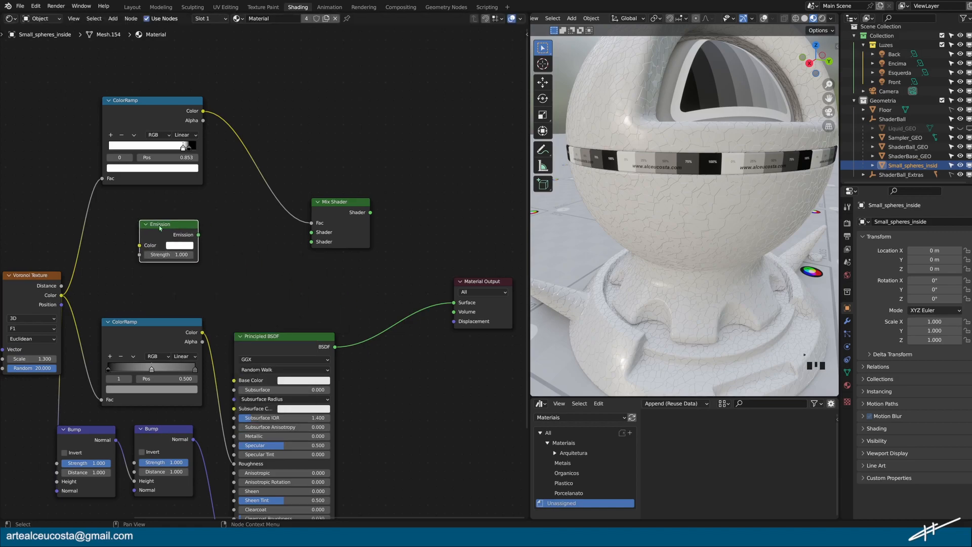
pyautogui.moveTo(199, 235); pyautogui.dragTo(312, 232)
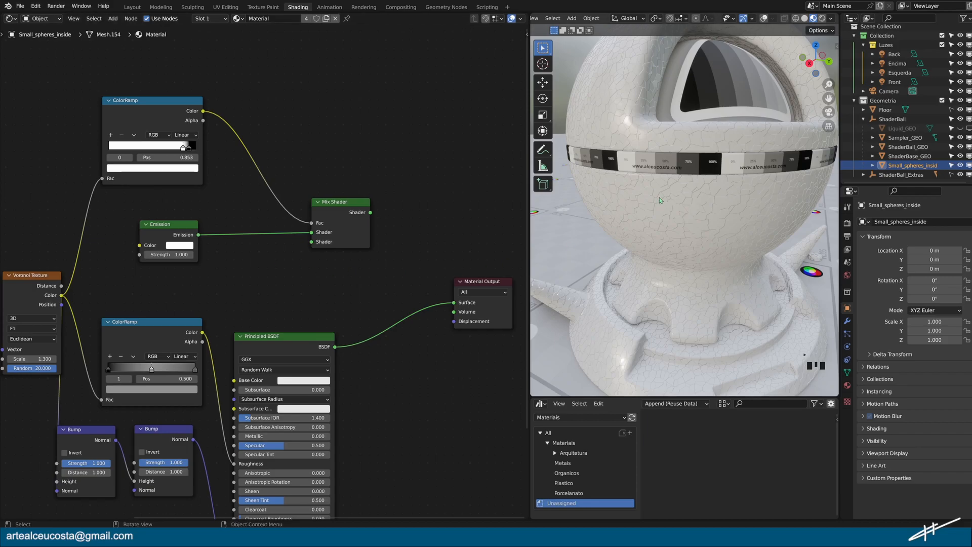
# Switch the viewport to rendered shading and connect the Mix Shader's output to the Material Output's Surface input.
pyautogui.click(822, 18)
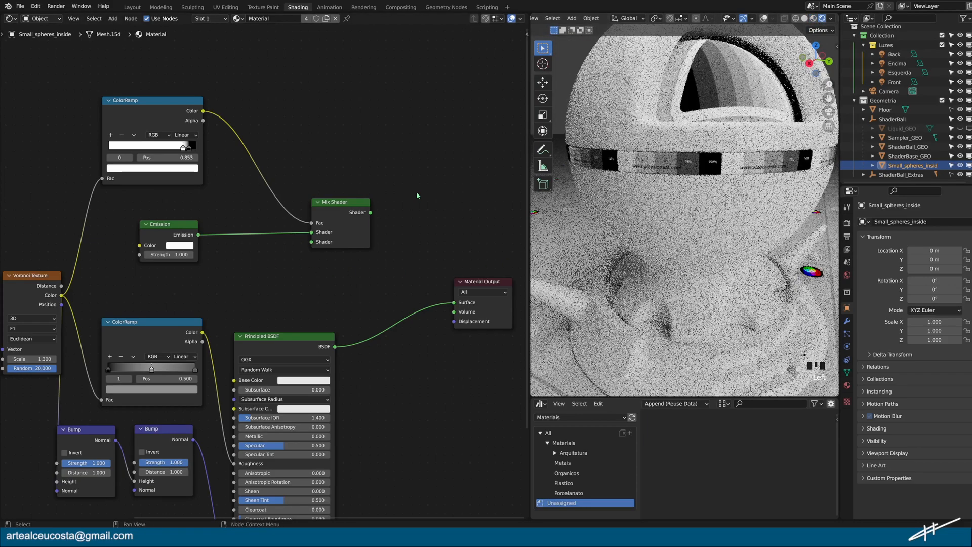
pyautogui.click(344, 208)
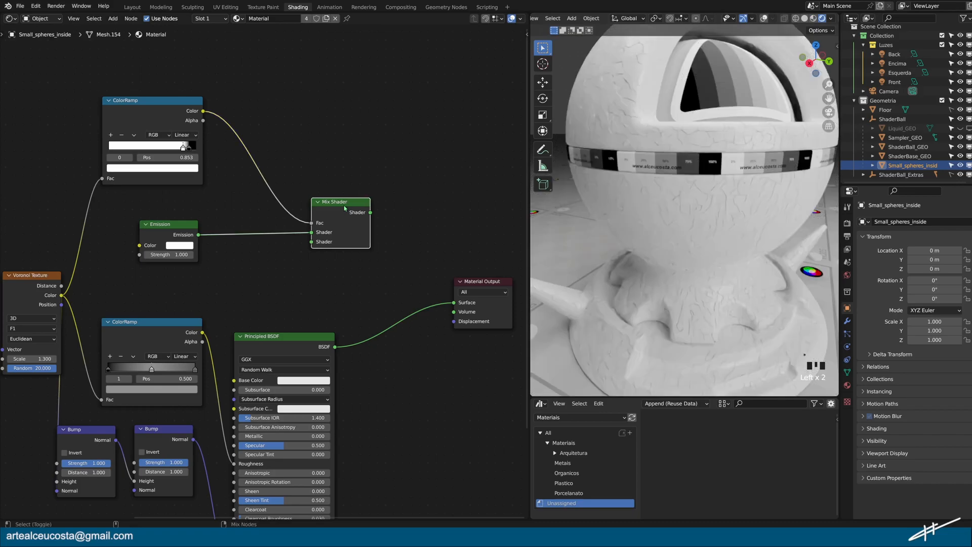
pyautogui.keyDown('ctrl'); pyautogui.keyDown('shift'); pyautogui.click(344, 205); pyautogui.keyUp('shift'); pyautogui.keyUp('ctrl')
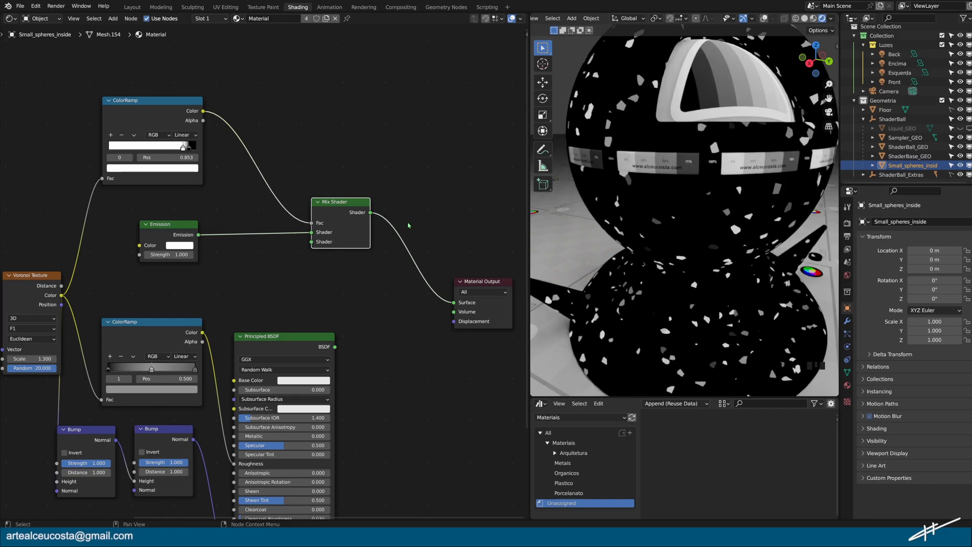
# Set the Emission color to cyan with hue 0.496 and saturation 0.716, its strength to 30, and shift the node slightly.
pyautogui.click(179, 247)
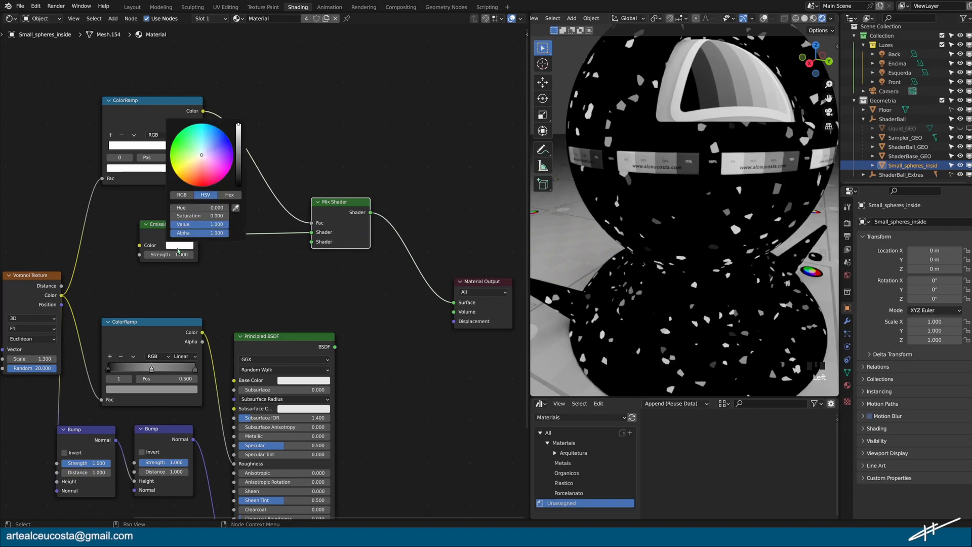
pyautogui.moveTo(203, 144); pyautogui.dragTo(202, 143)
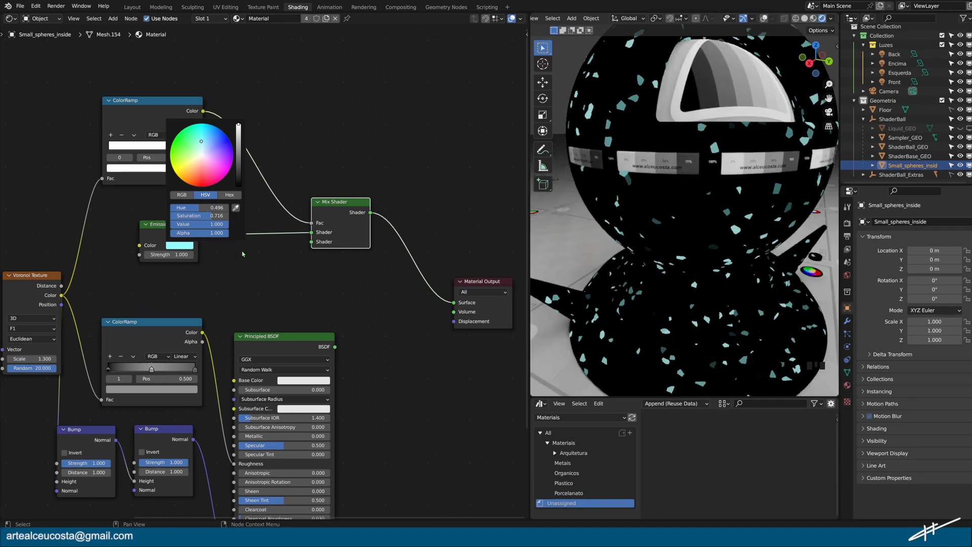
pyautogui.click(224, 263)
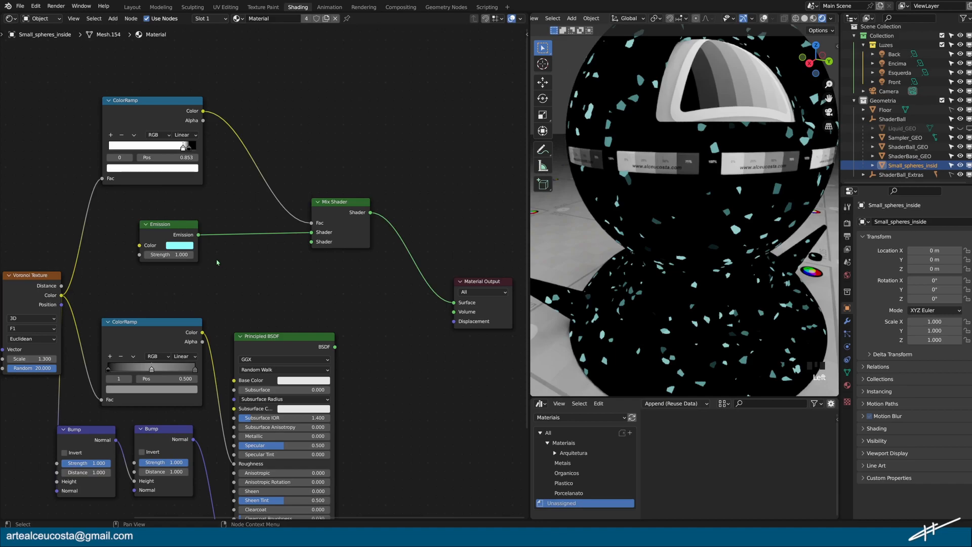
pyautogui.click(169, 255)
pyautogui.write('30')
pyautogui.press('Return')
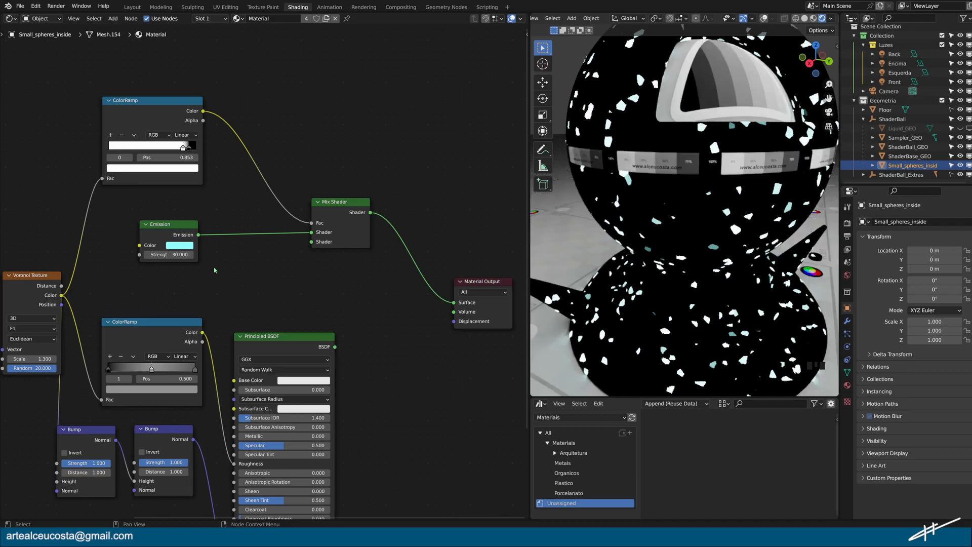
pyautogui.moveTo(166, 226); pyautogui.dragTo(151, 232)
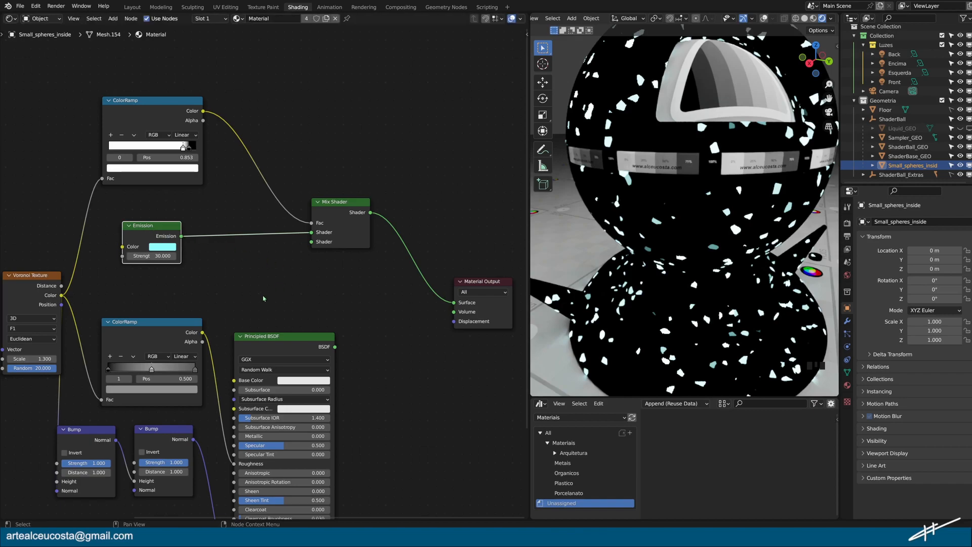
# Connect the Principled BSDF's output to the Mix Shader's second Shader input and set its Metallic value to 1.000.
pyautogui.moveTo(334, 348); pyautogui.dragTo(311, 242)
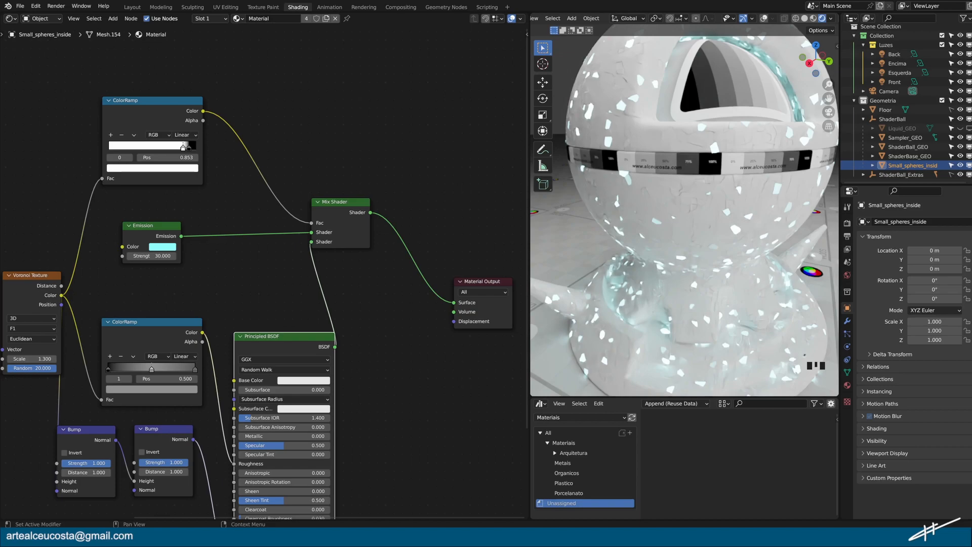
pyautogui.scroll(-2, 684, 211)
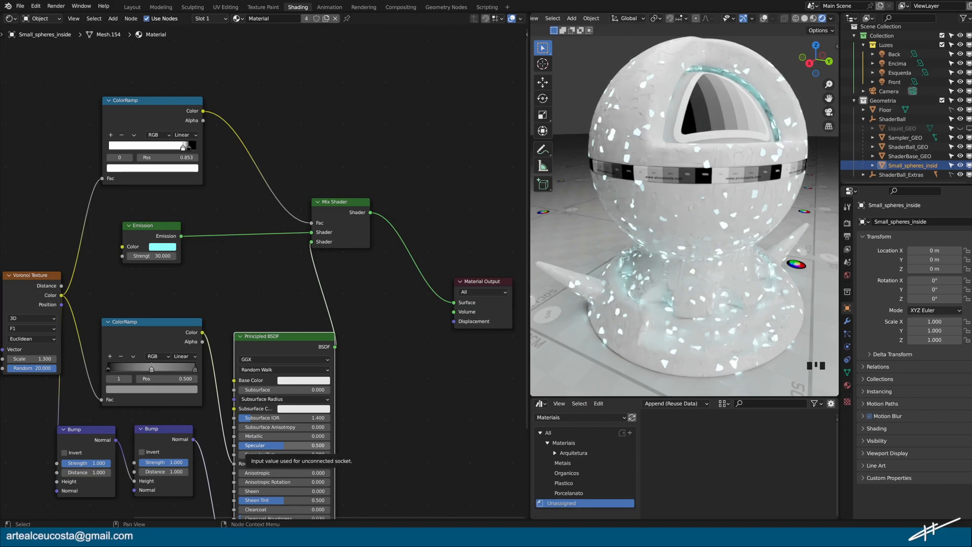
pyautogui.moveTo(243, 436); pyautogui.dragTo(332, 439)
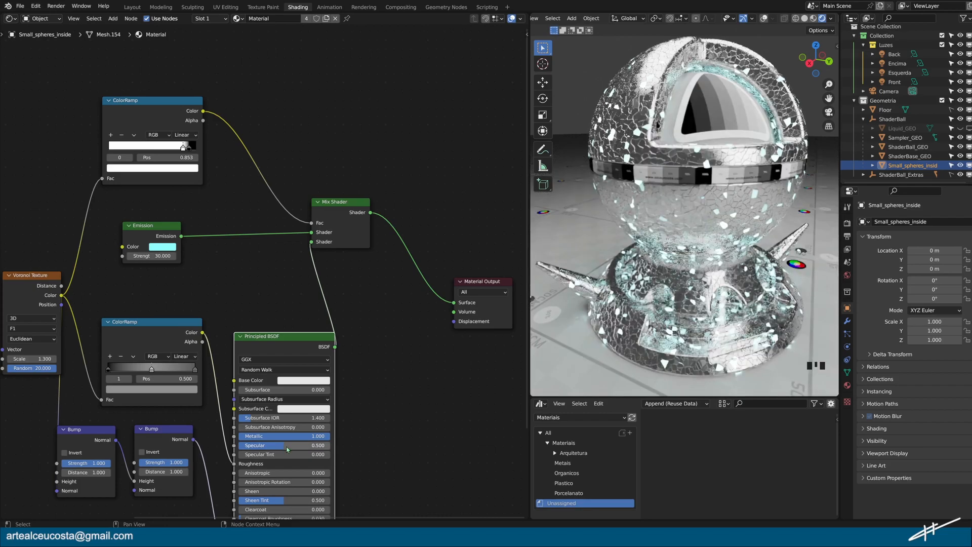
# Move the Material Output node up beside the Mix Shader.
pyautogui.scroll(-1, 292, 487)
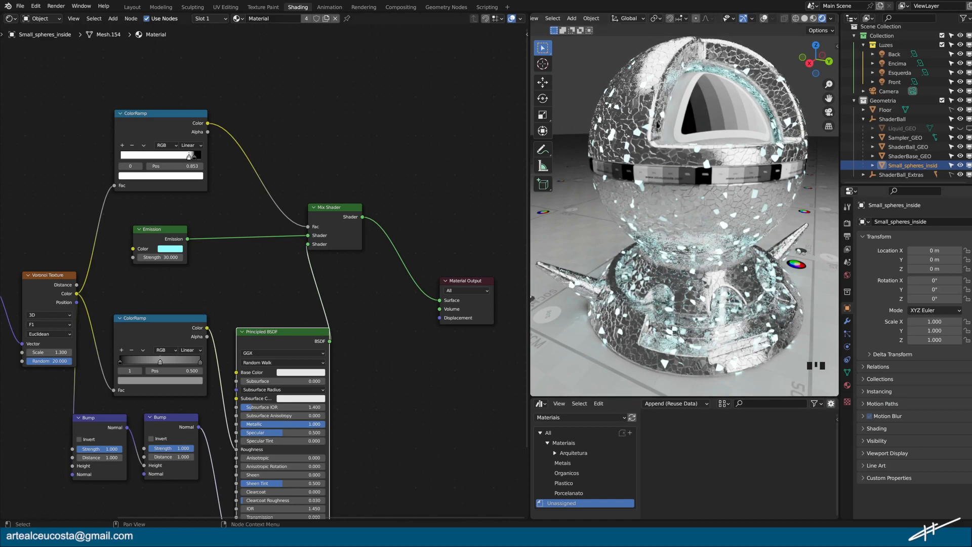
pyautogui.moveTo(234, 438); pyautogui.dragTo(297, 420, button='middle')
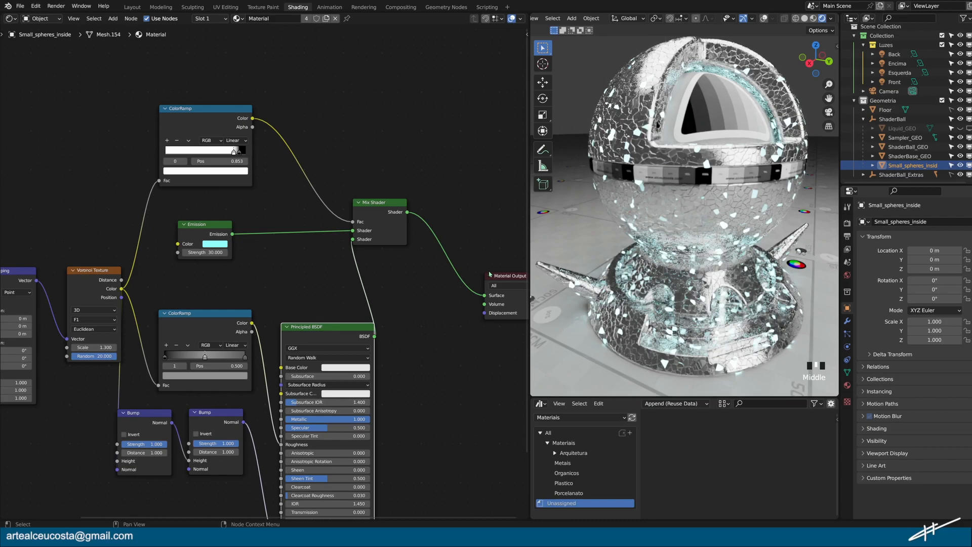
pyautogui.moveTo(493, 272)
pyautogui.mouseDown()
pyautogui.moveTo(462, 232)
pyautogui.moveTo(502, 272)
pyautogui.moveTo(476, 242)
pyautogui.moveTo(459, 163)
pyautogui.mouseUp()
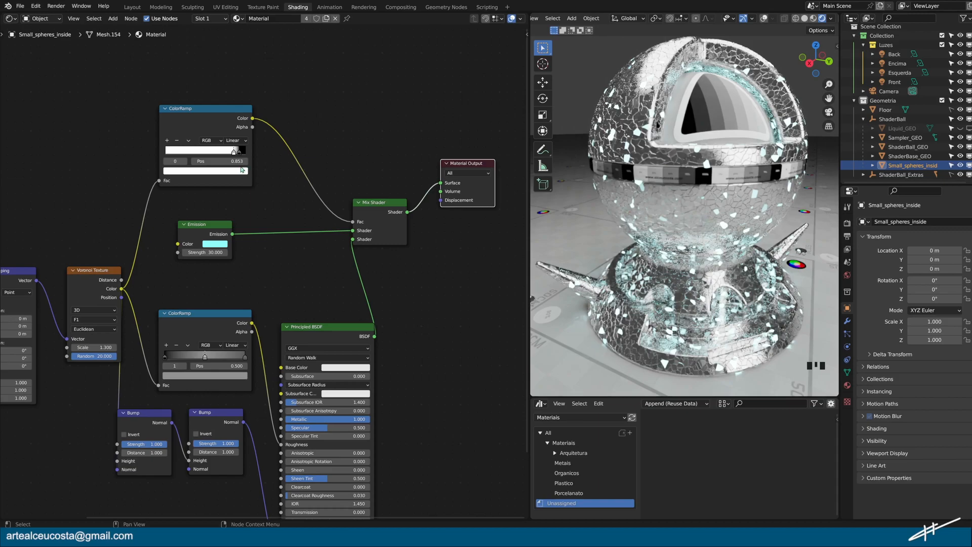
# Switch the upper ColorRamp to Constant interpolation, with its white stop at 0.000 and its black stop at 0.873.
pyautogui.moveTo(235, 158); pyautogui.dragTo(230, 154)
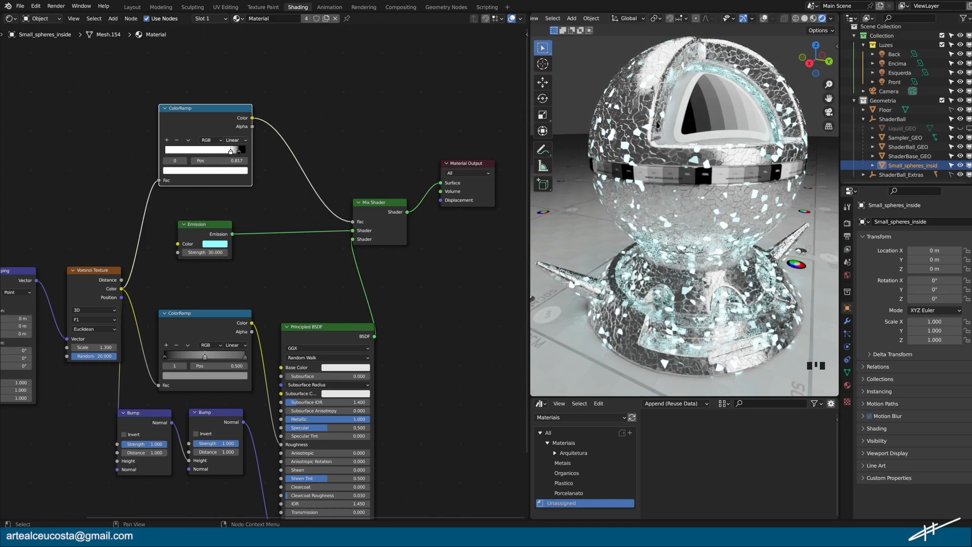
pyautogui.click(245, 141)
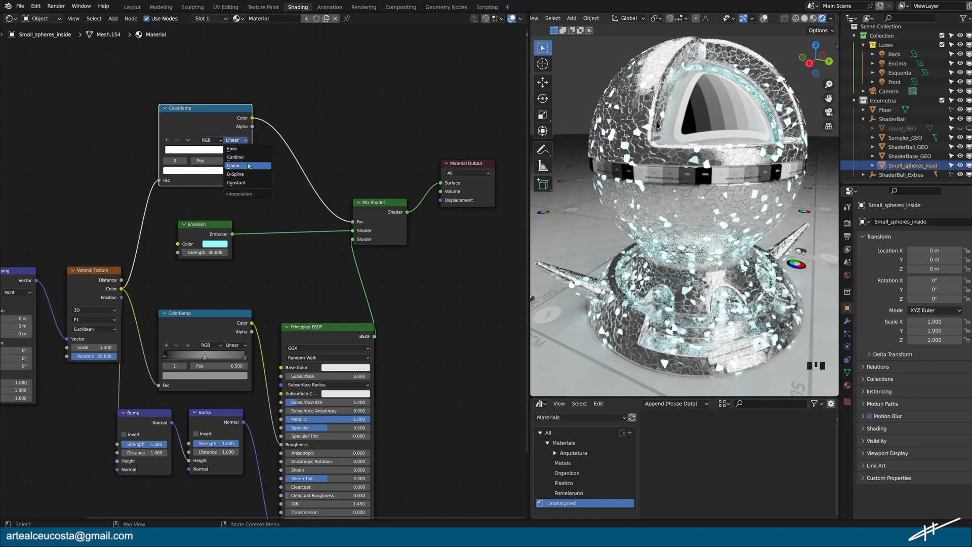
pyautogui.click(237, 183)
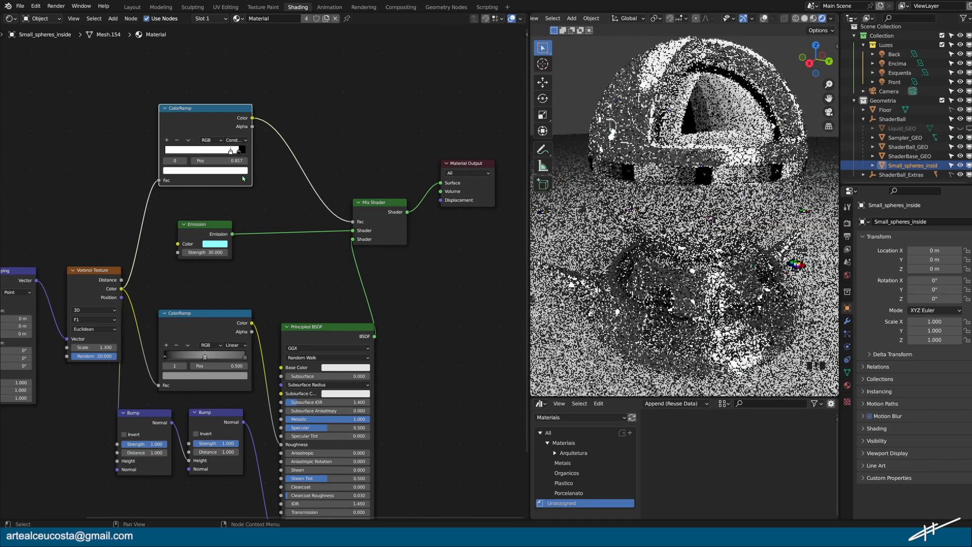
pyautogui.moveTo(231, 152); pyautogui.dragTo(132, 152)
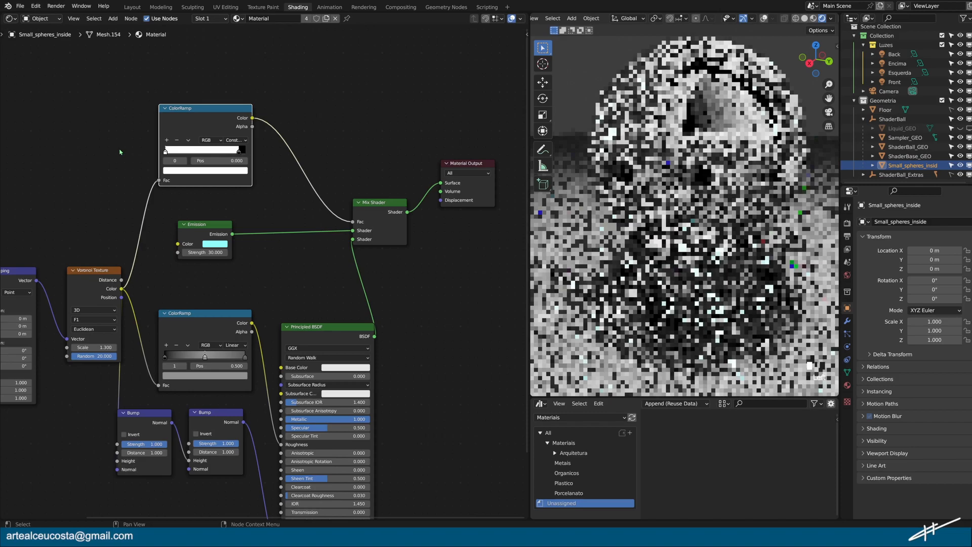
pyautogui.moveTo(239, 152); pyautogui.dragTo(235, 154)
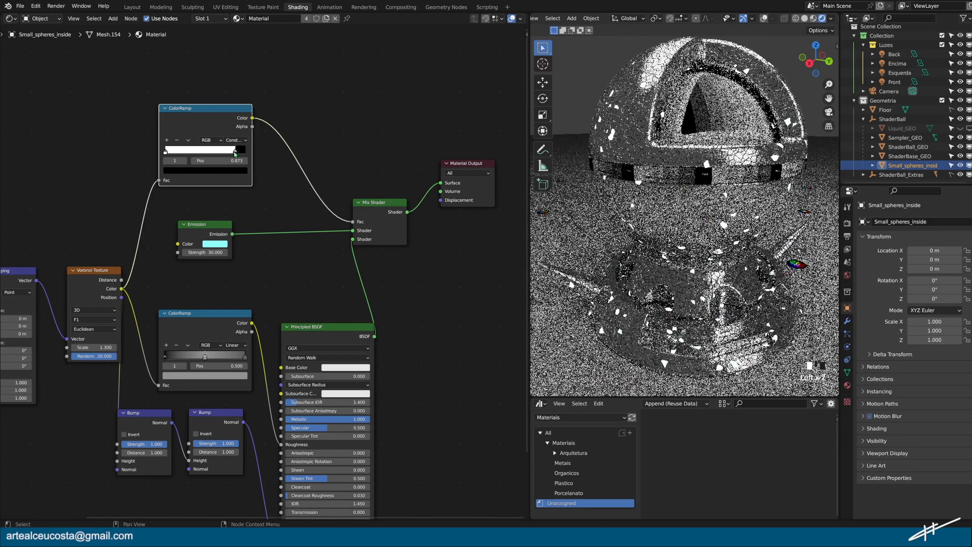